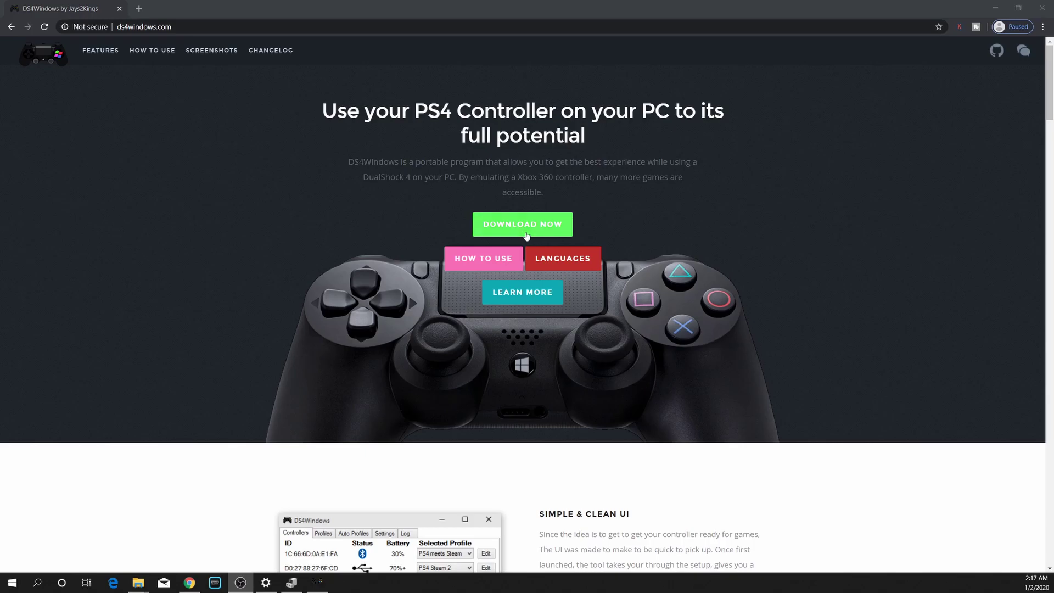
# Step: Scroll the ds4windows.com homepage down to the How To Use steps and Requirements list
pyautogui.scroll(-15, 574, 226)
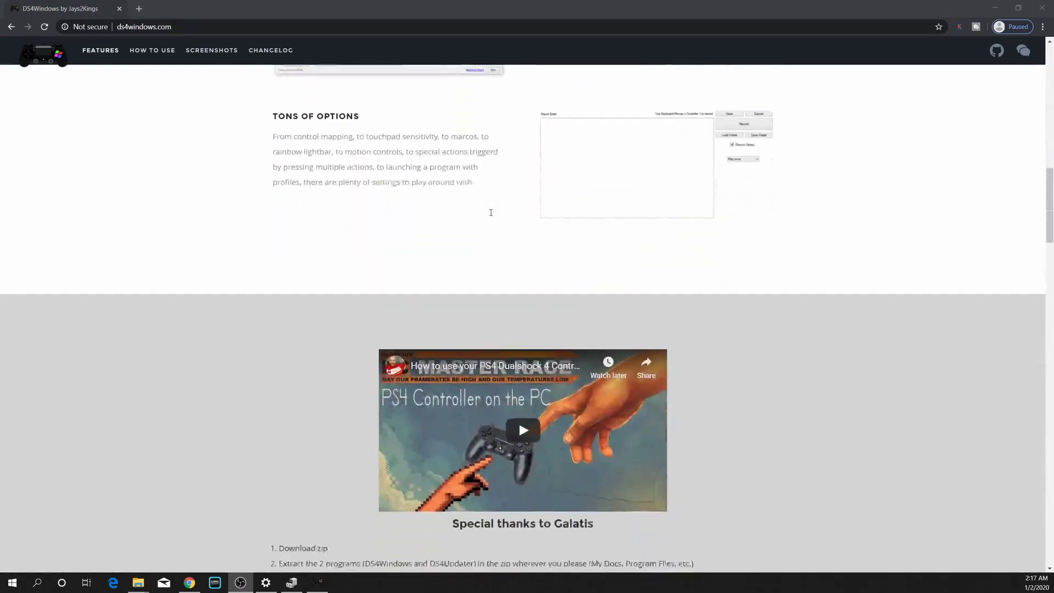
pyautogui.scroll(-5, 491, 212)
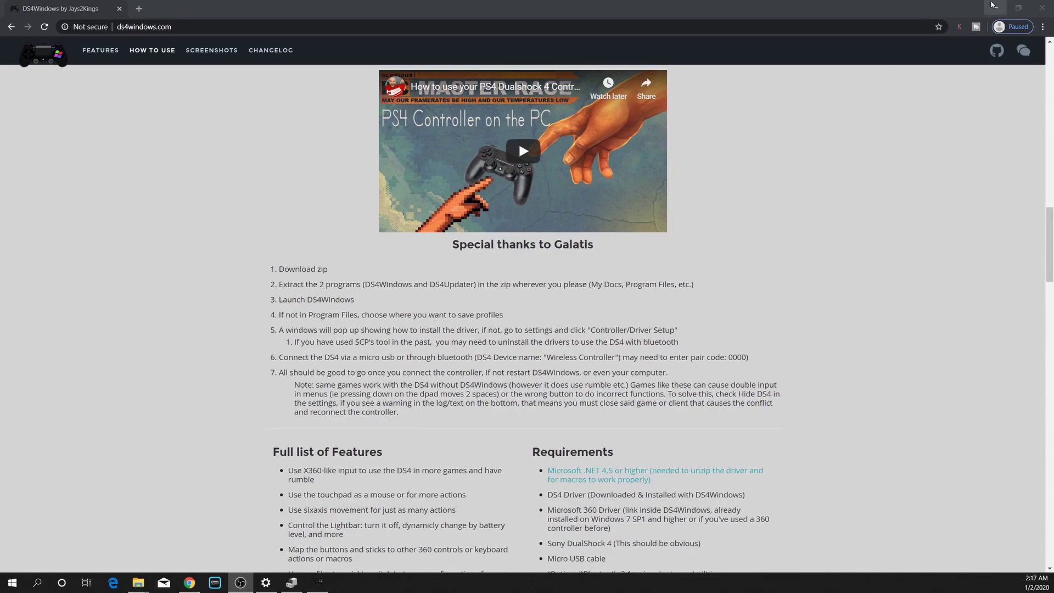
# Step: Minimize Chrome, restore DS4Windows to a normal window, and position Device Manager beside it
pyautogui.click(991, 4)
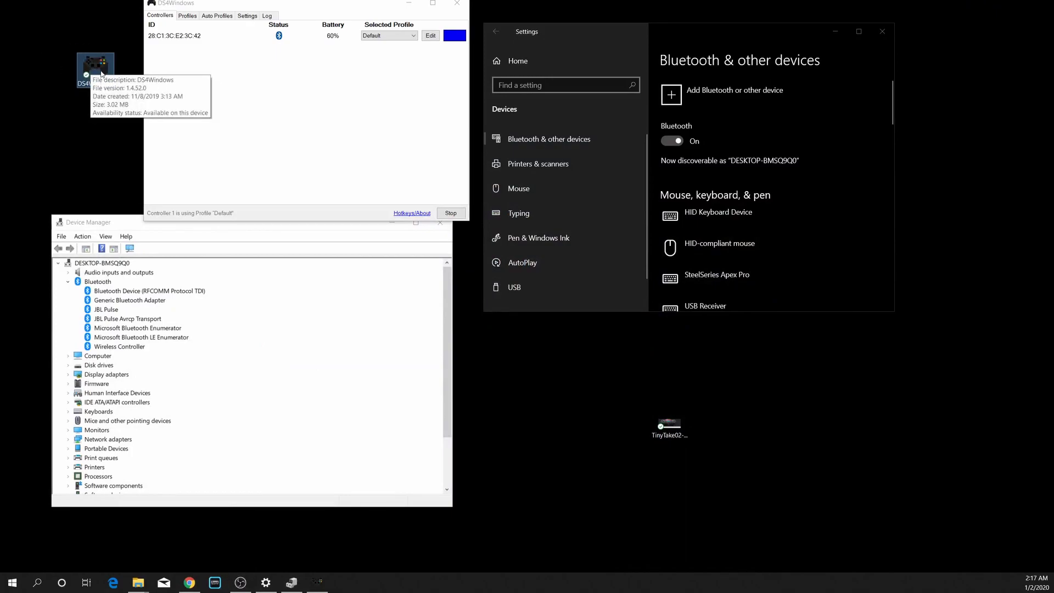
pyautogui.moveTo(299, 5); pyautogui.dragTo(301, 0)
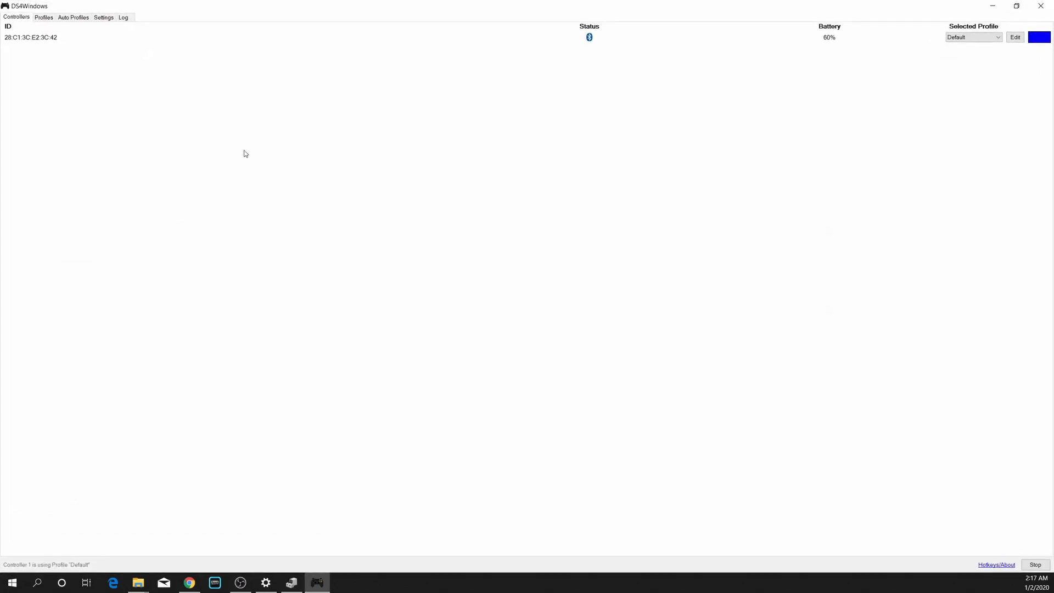
pyautogui.click(1015, 6)
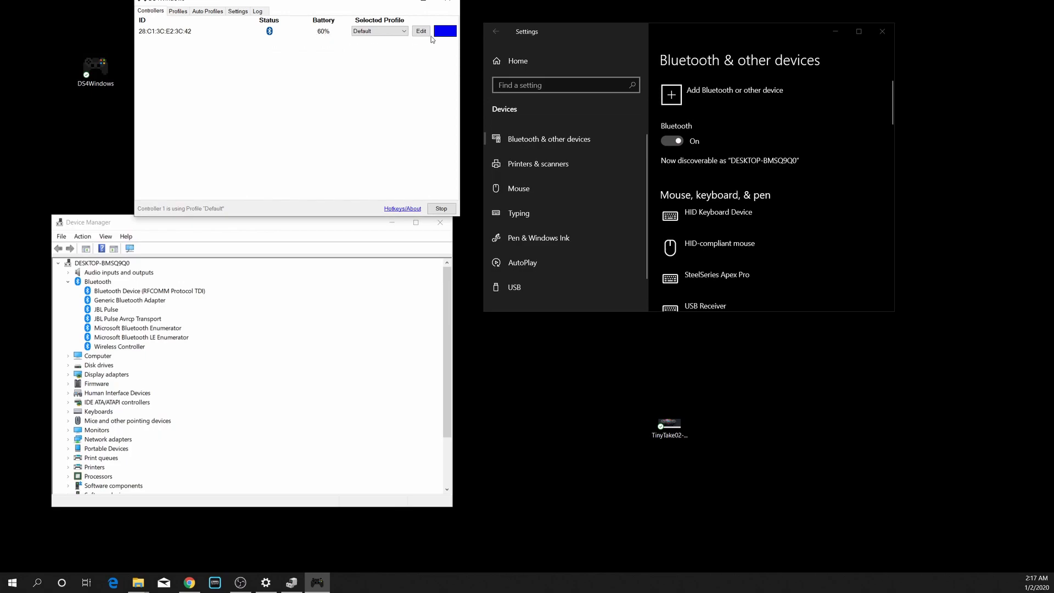
pyautogui.moveTo(204, 229); pyautogui.dragTo(223, 259)
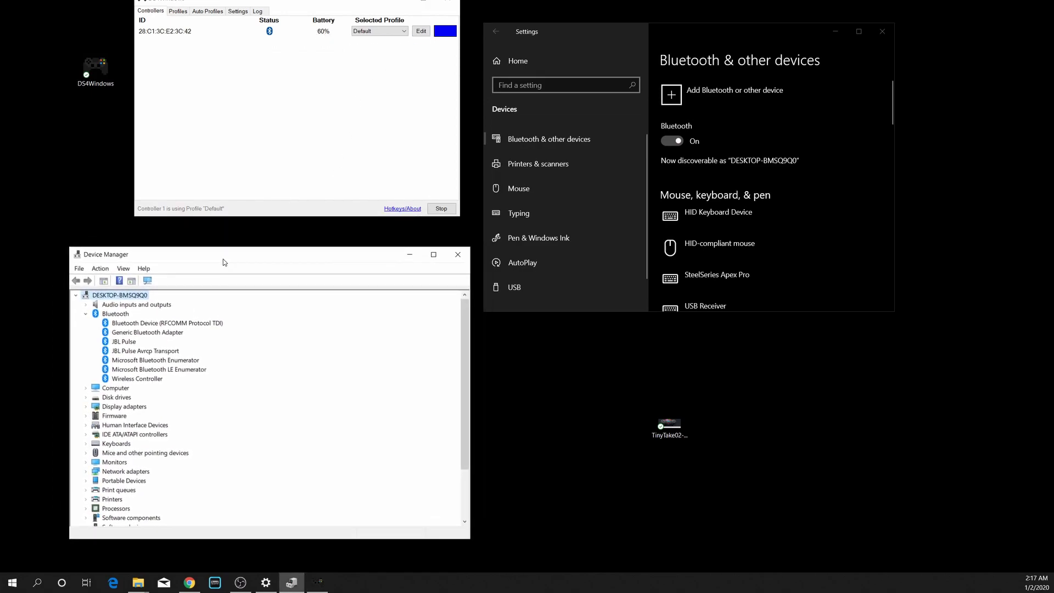
pyautogui.click(86, 314)
pyautogui.click(86, 315)
pyautogui.click(325, 21)
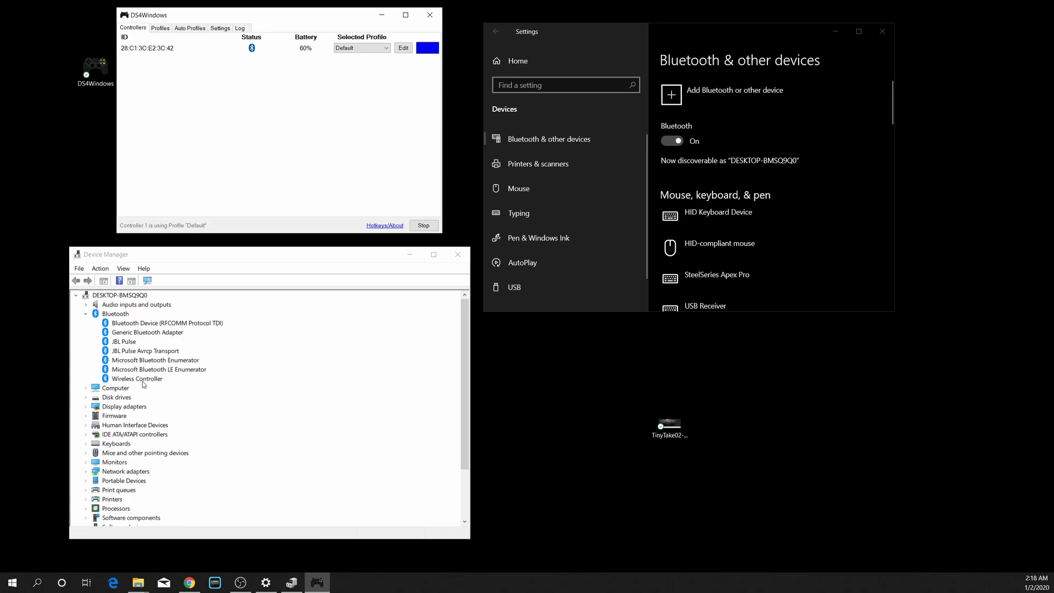
# Step: Remove the Wireless Controller under Bluetooth & other devices and confirm with Yes
pyautogui.rightClick(147, 382)
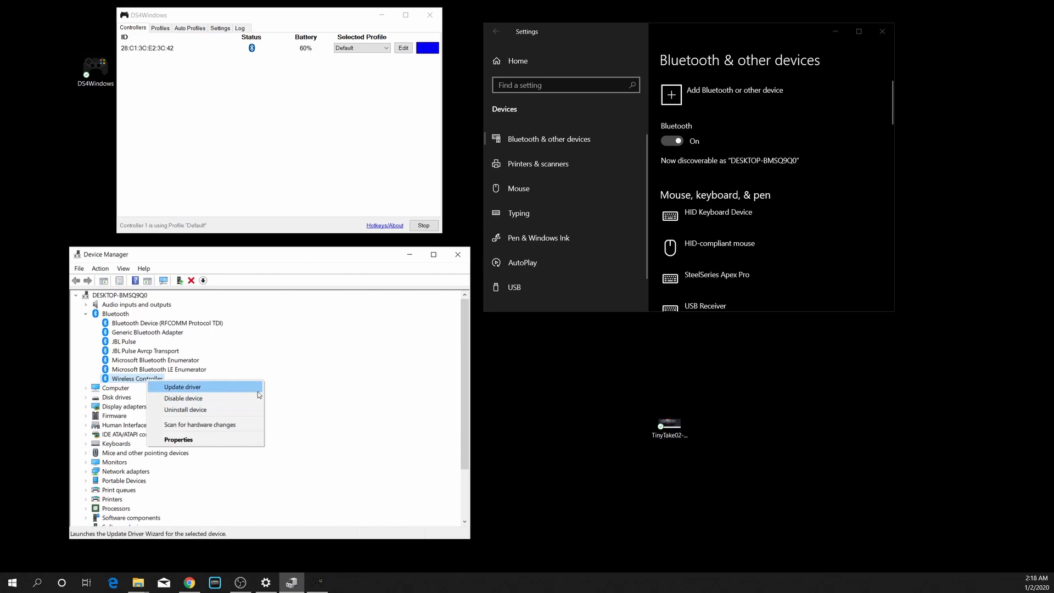
pyautogui.click(323, 392)
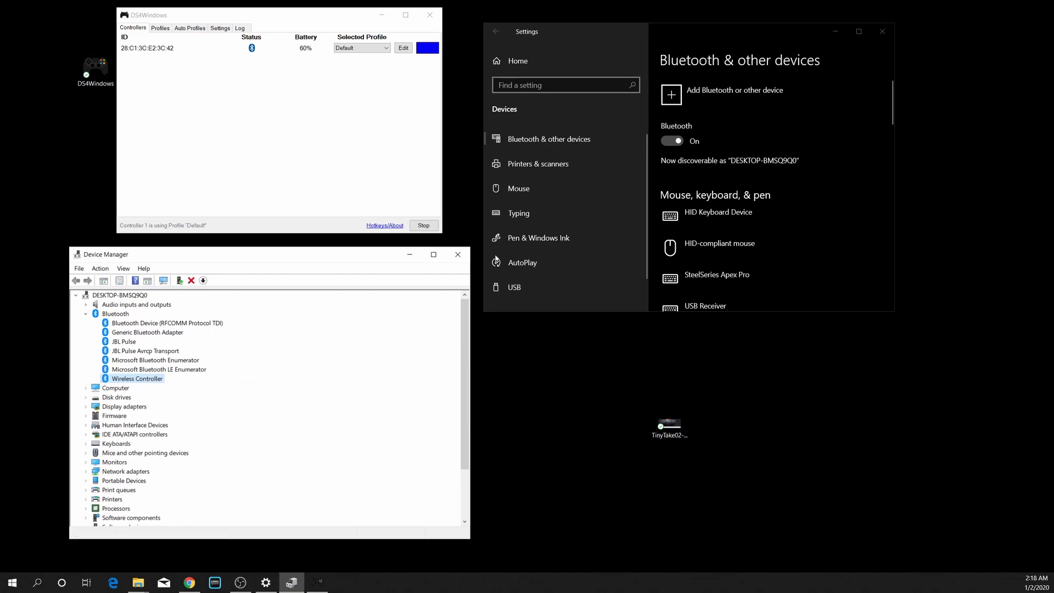
pyautogui.click(737, 34)
pyautogui.scroll(-3, 747, 159)
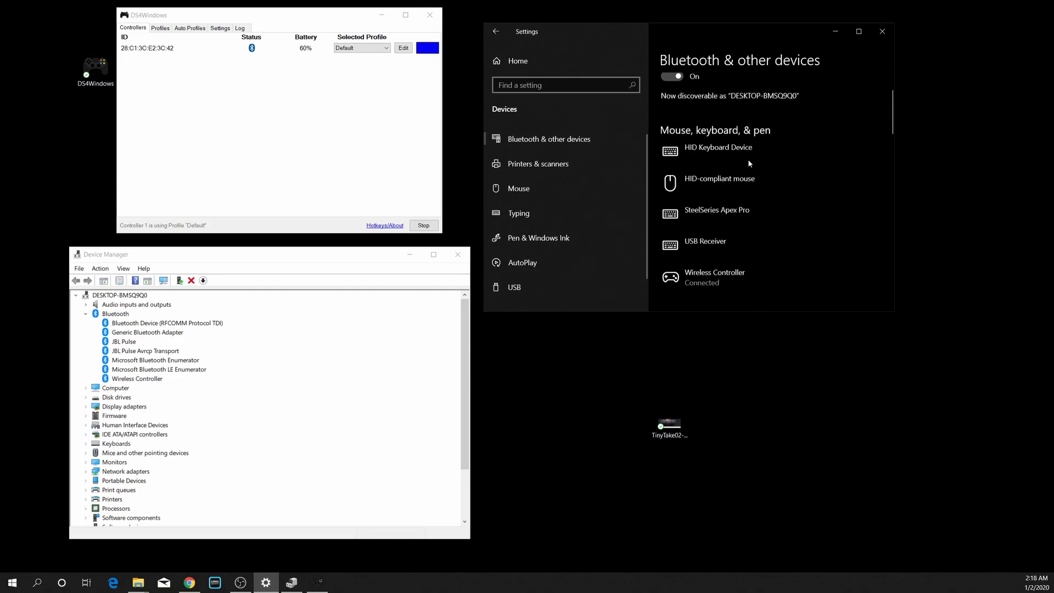
pyautogui.click(718, 209)
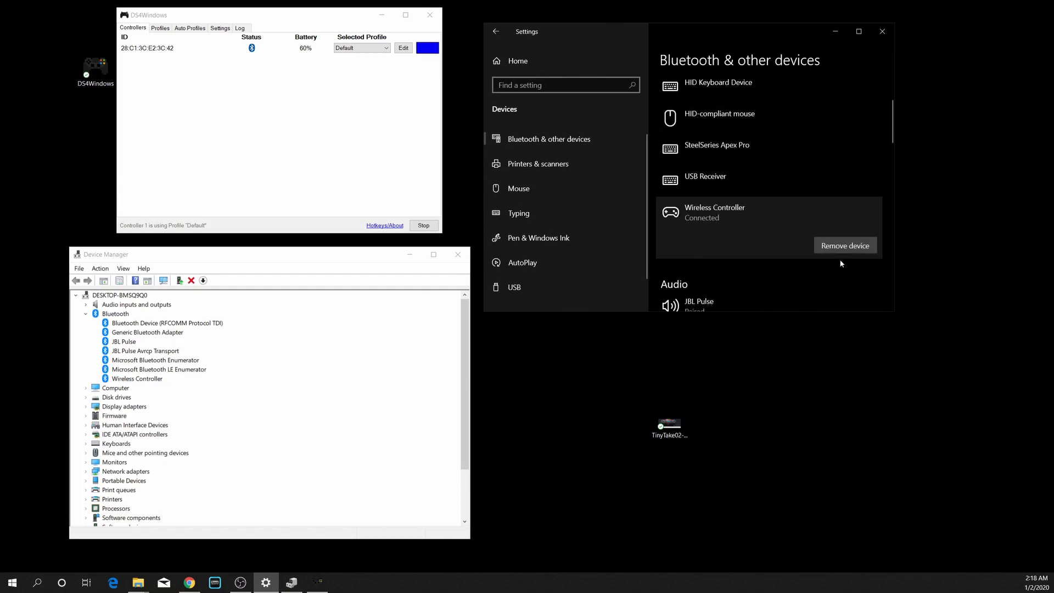
pyautogui.click(850, 250)
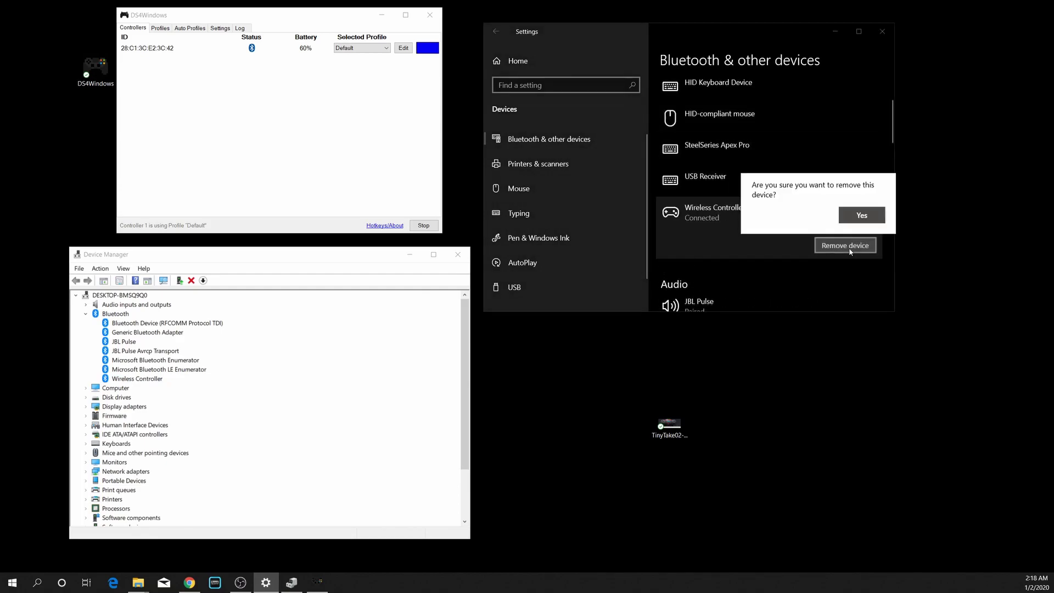
pyautogui.click(862, 215)
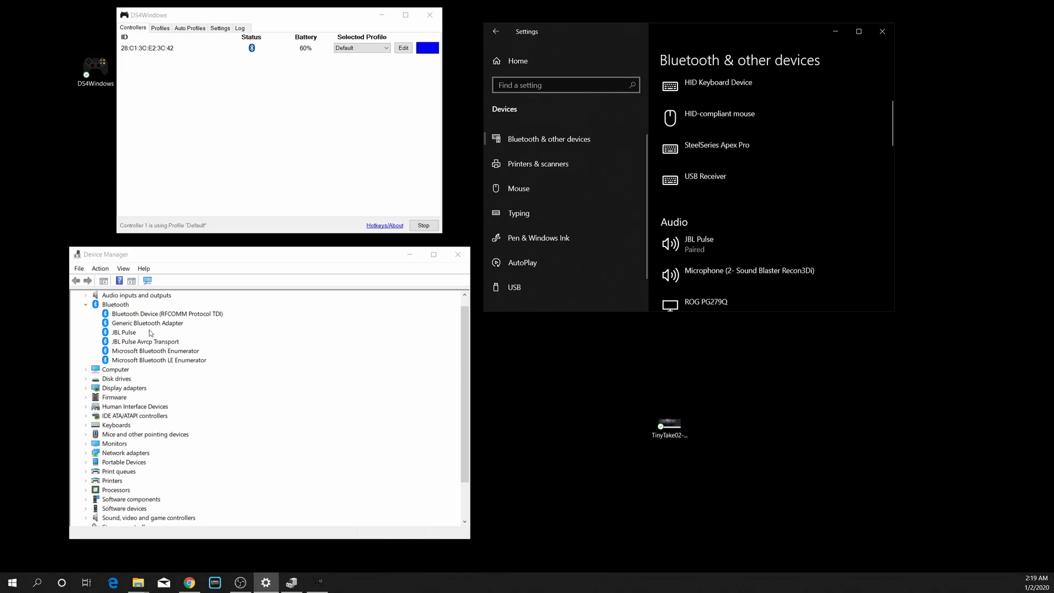
# Step: Stop and close DS4Windows, then relaunch it as administrator from its desktop shortcut
pyautogui.scroll(1, 97, 333)
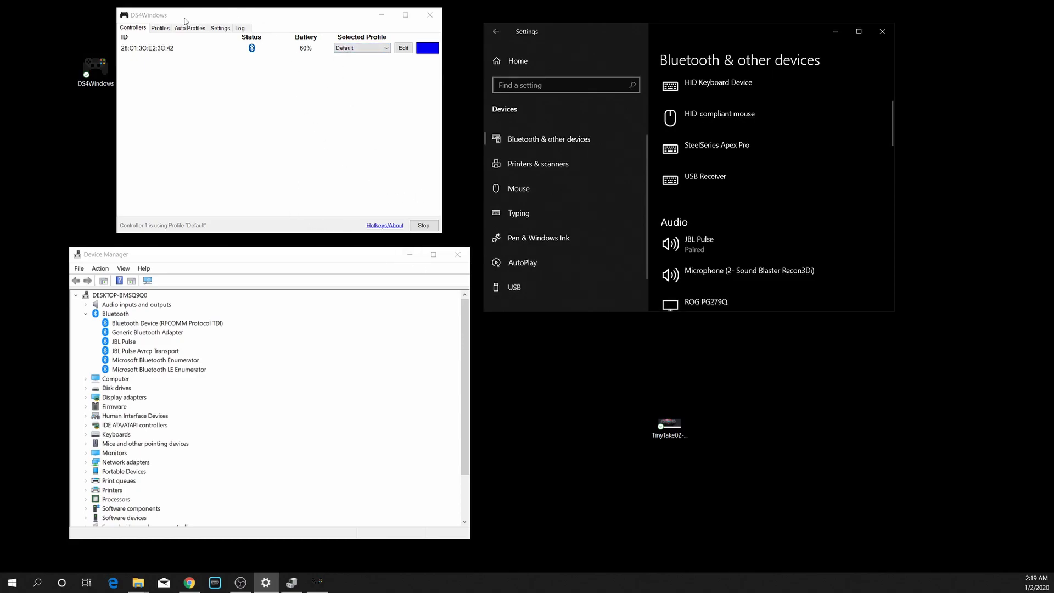
pyautogui.click(420, 227)
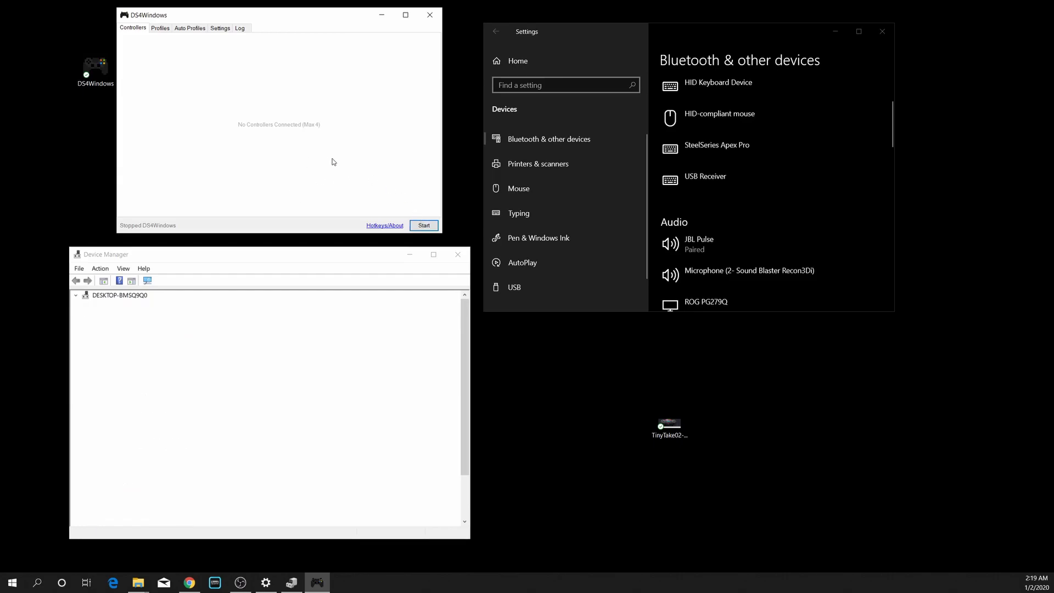
pyautogui.click(430, 15)
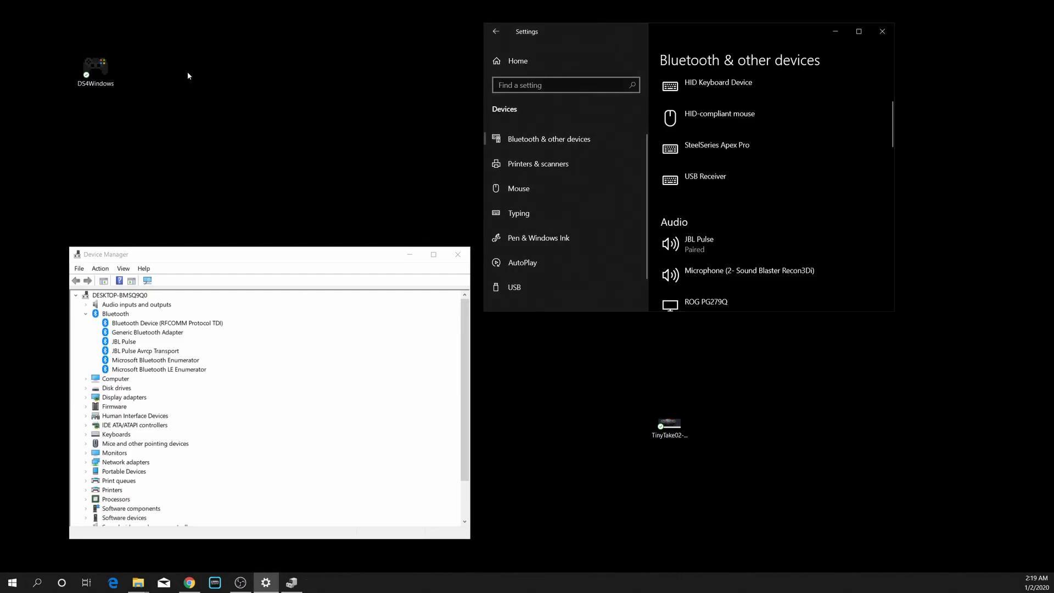
pyautogui.rightClick(90, 68)
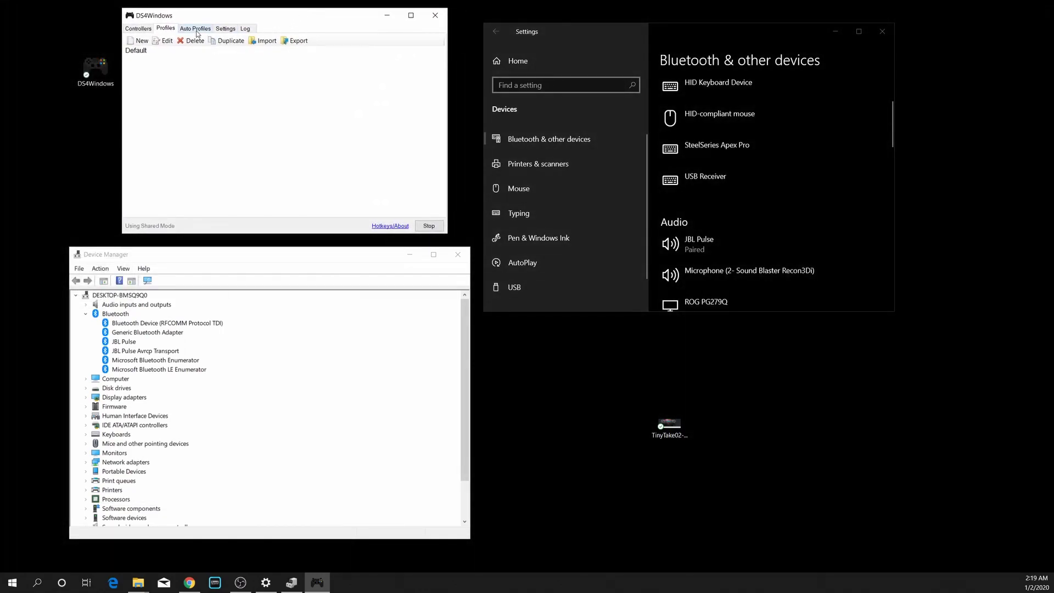
# Step: Confirm DS4Windows lists no controllers and Settings no longer shows the Wireless Controller
pyautogui.click(146, 30)
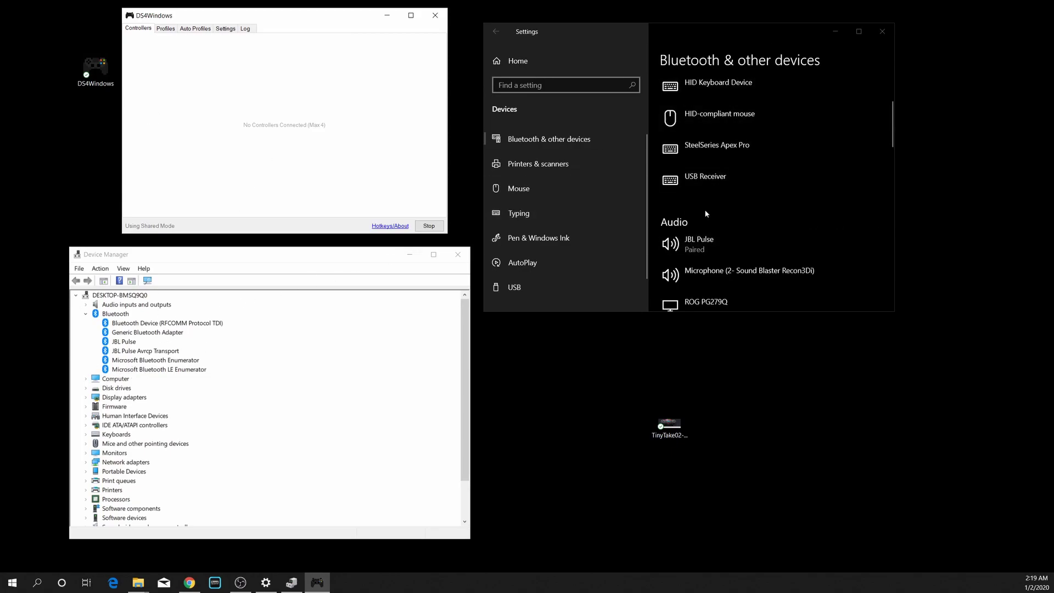
pyautogui.scroll(-1, 707, 213)
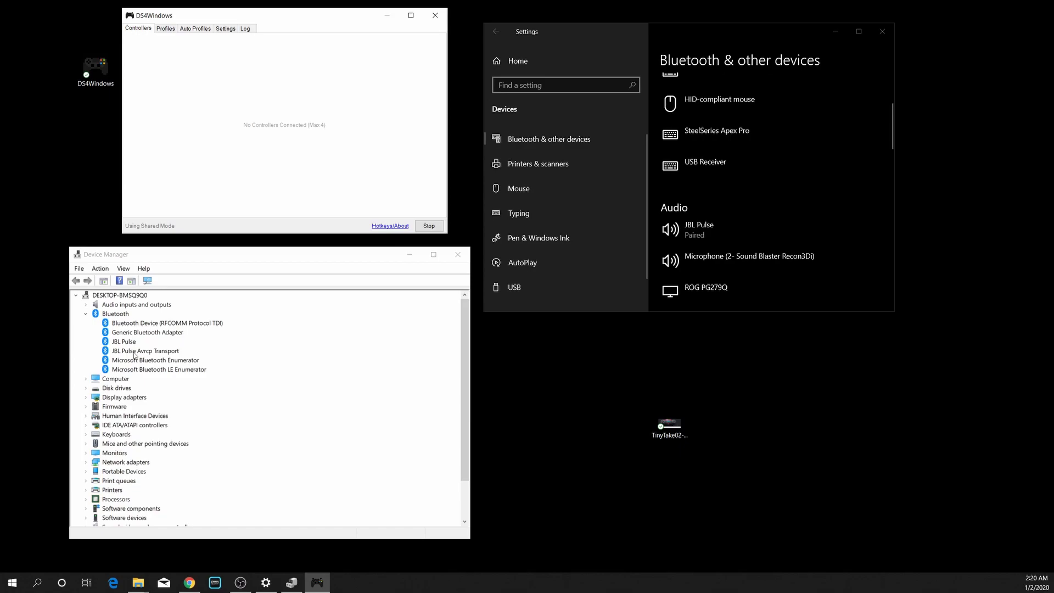
pyautogui.scroll(1, 675, 252)
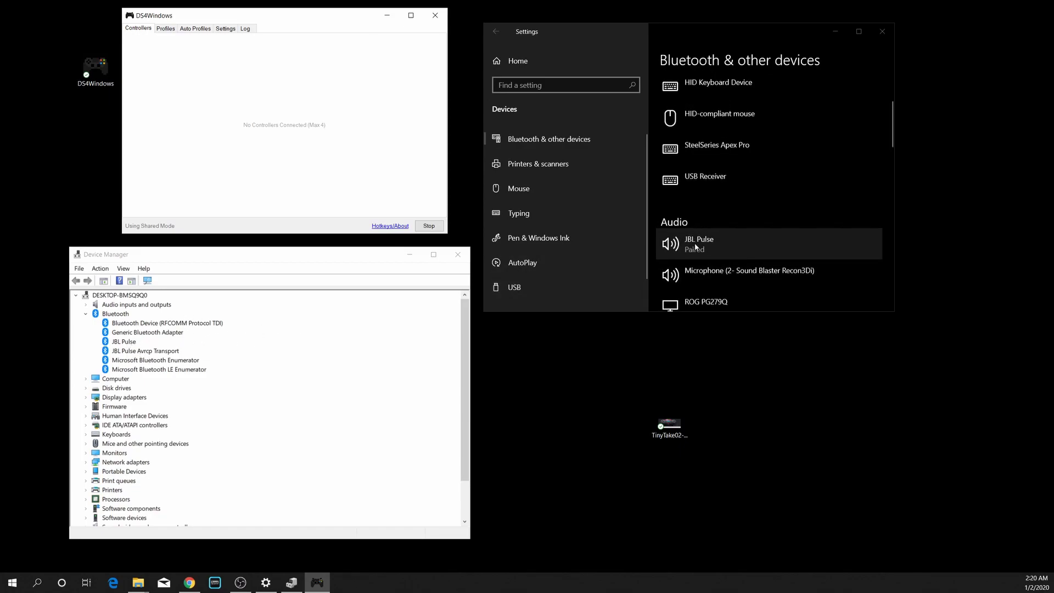
pyautogui.scroll(2, 789, 201)
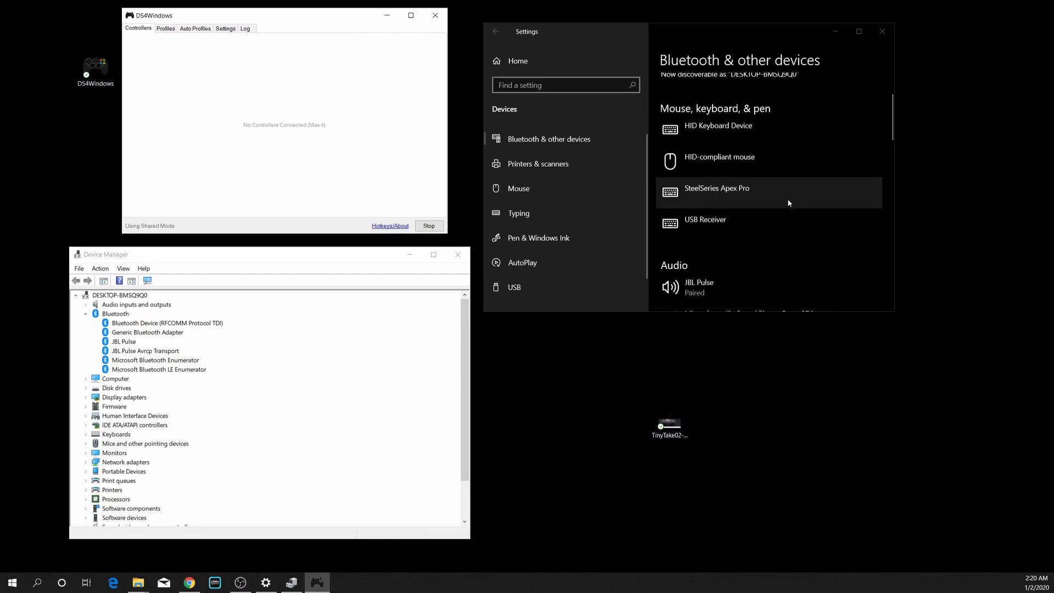
pyautogui.scroll(-1, 450, 393)
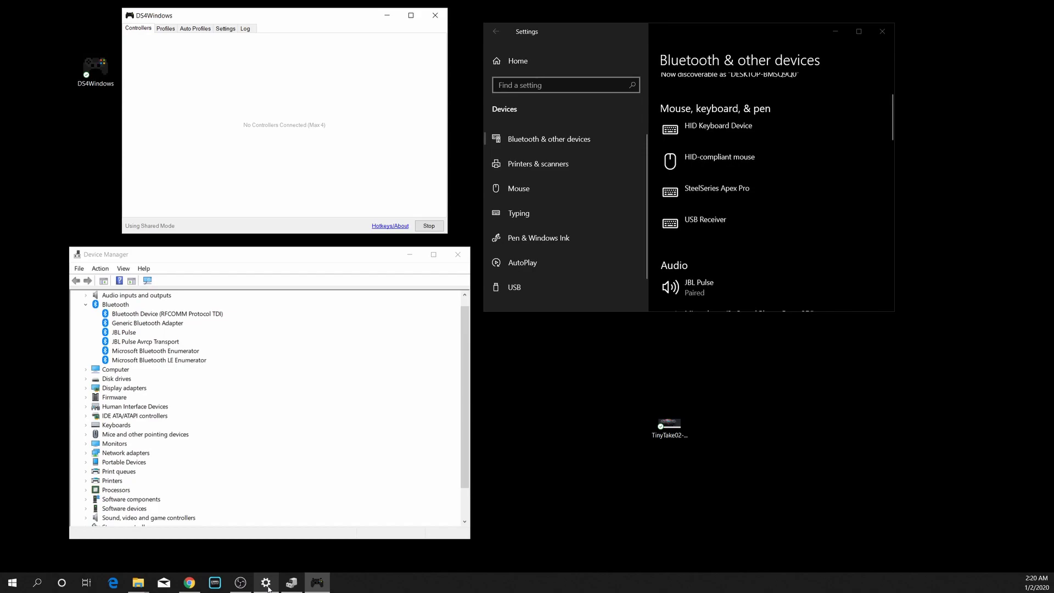
pyautogui.click(669, 432)
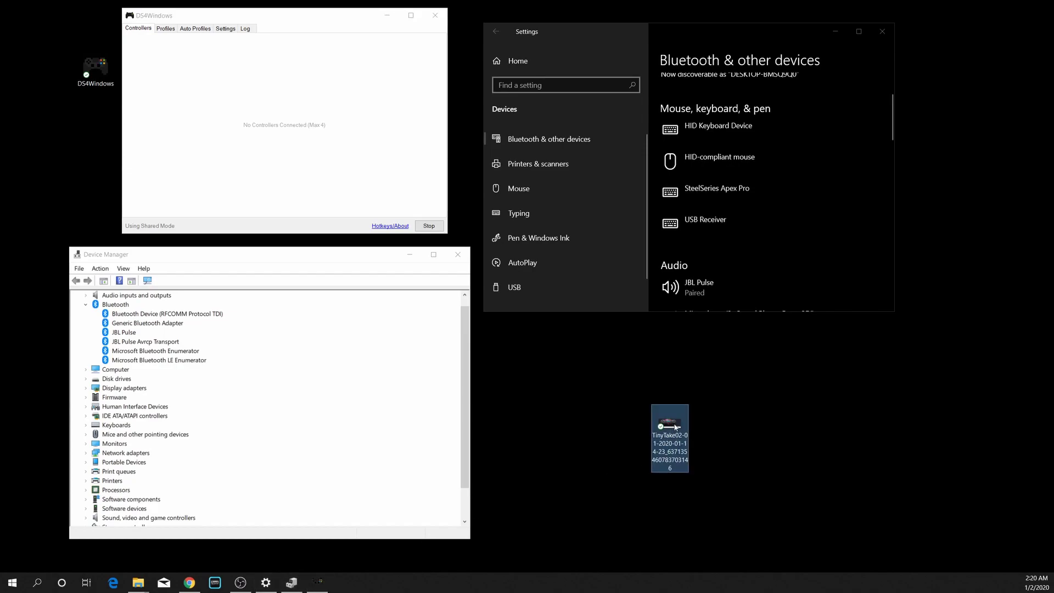
# Step: Open the TinyTake screenshot with the controller's Share and PS buttons circled in Photos
pyautogui.doubleClick(675, 427)
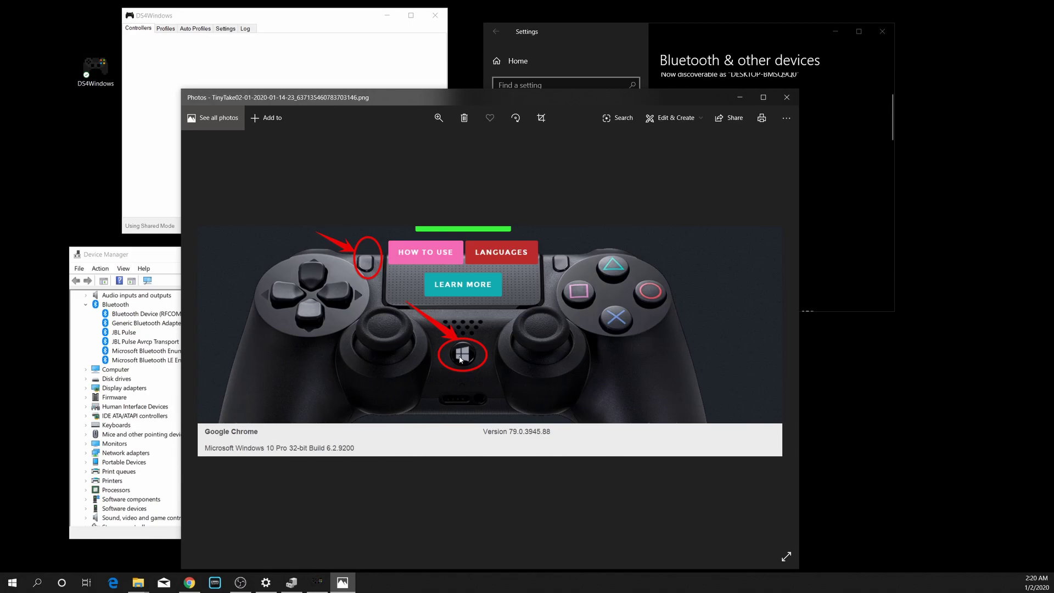
# Step: Minimize Photos and add the Wireless Controller as a new Bluetooth device
pyautogui.click(739, 97)
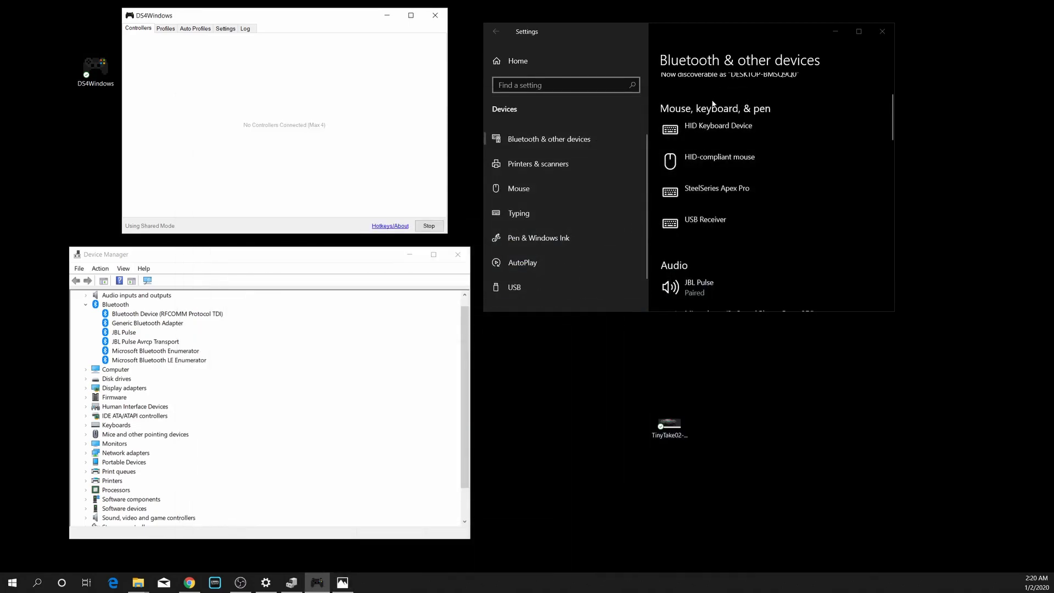
pyautogui.scroll(3, 713, 103)
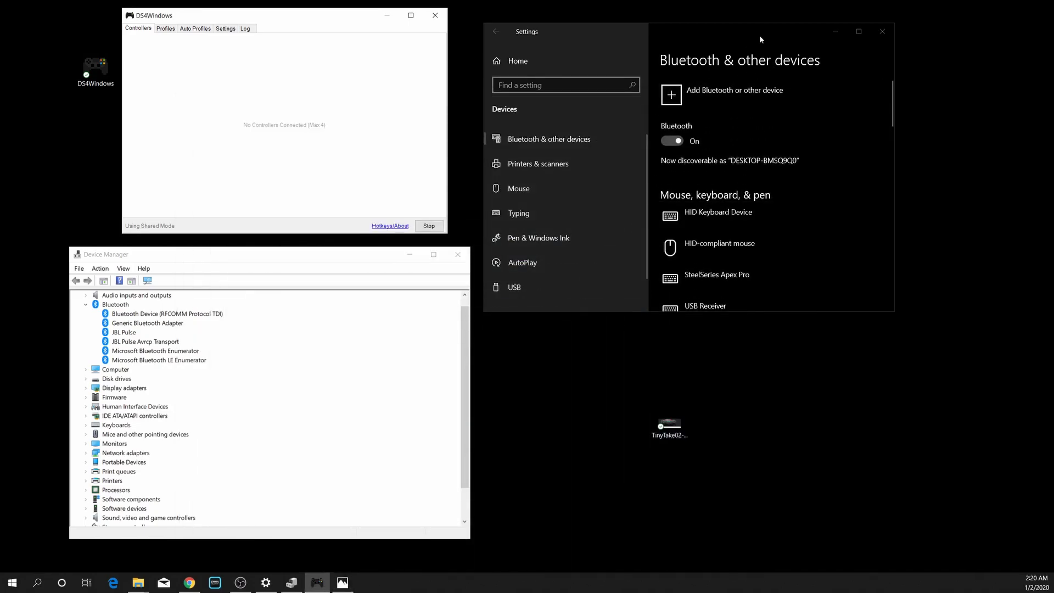
pyautogui.click(678, 94)
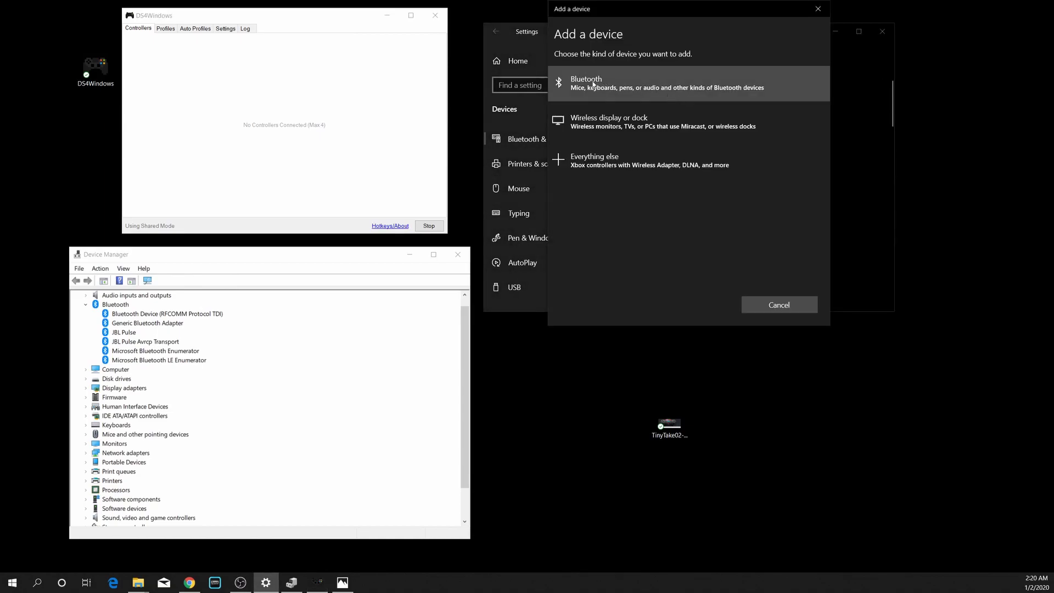
pyautogui.click(564, 83)
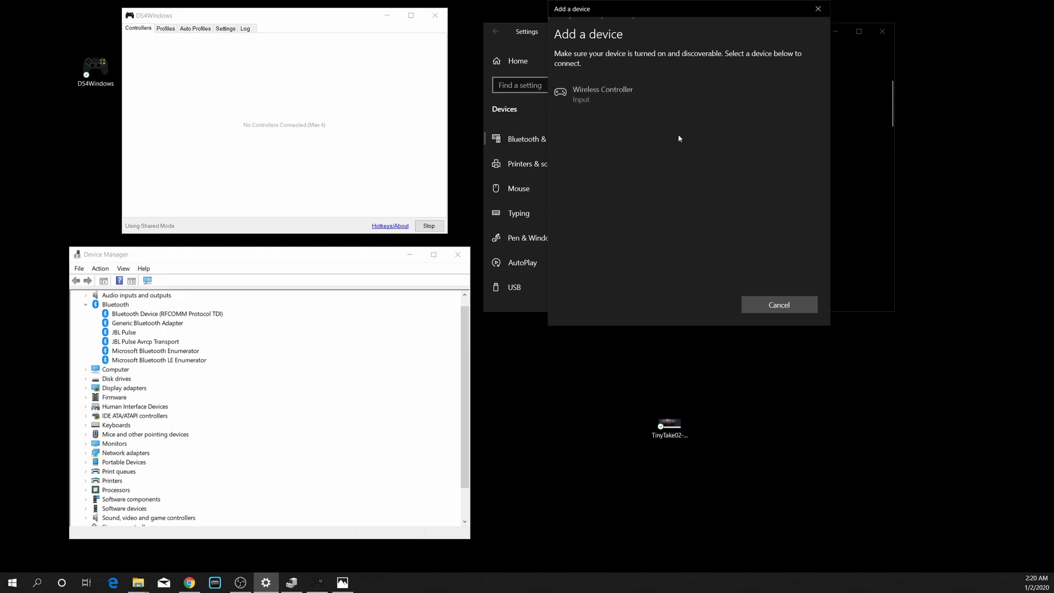
pyautogui.click(603, 90)
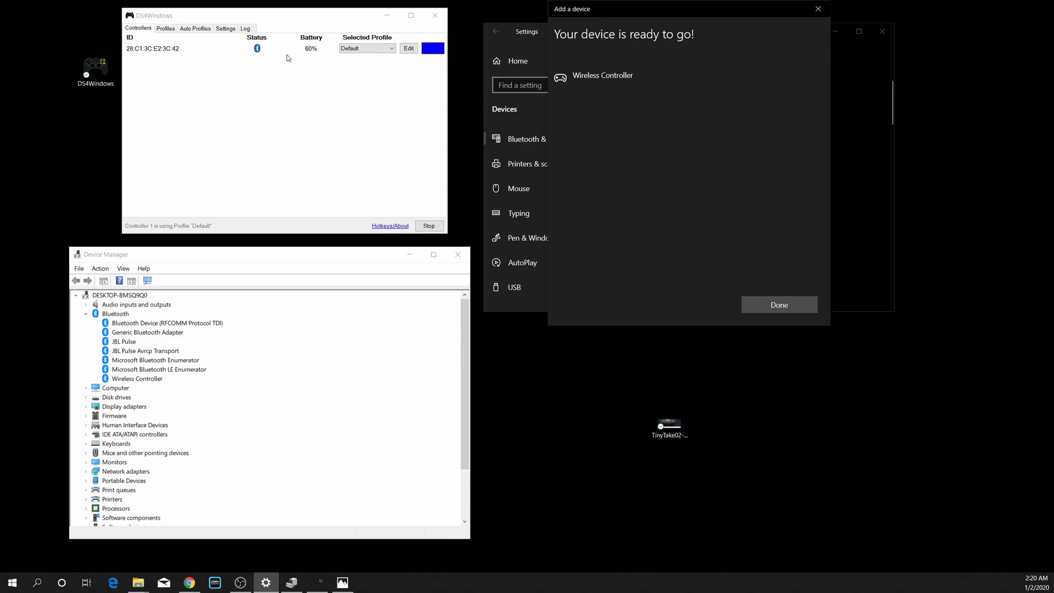
pyautogui.scroll(-1, 317, 313)
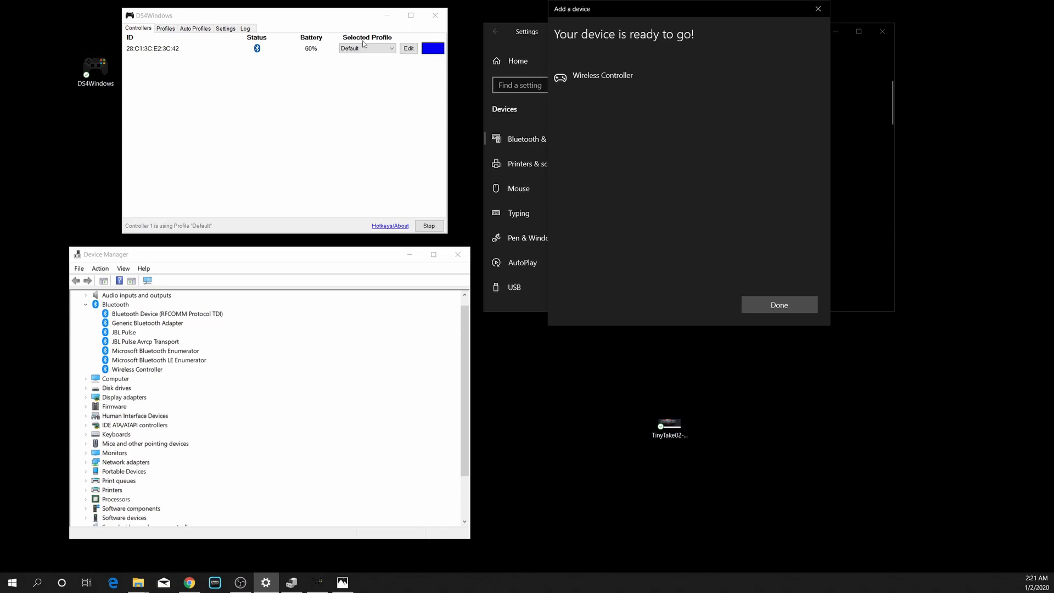
pyautogui.moveTo(337, 259); pyautogui.dragTo(335, 247)
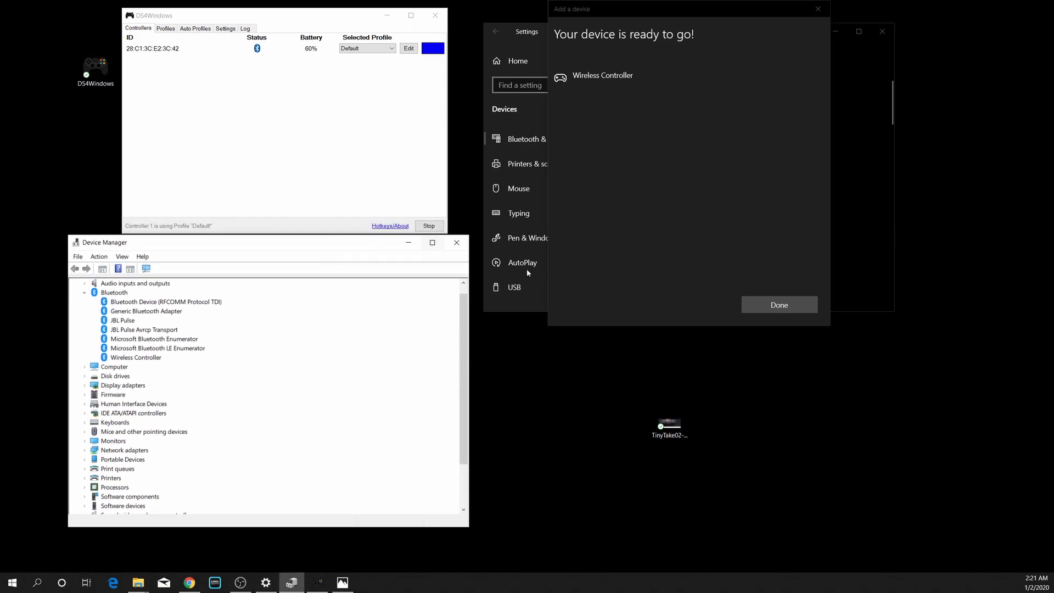
# Step: Dismiss the pairing-complete dialog, close DS4Windows, and remove the Wireless Controller with Yes
pyautogui.click(819, 9)
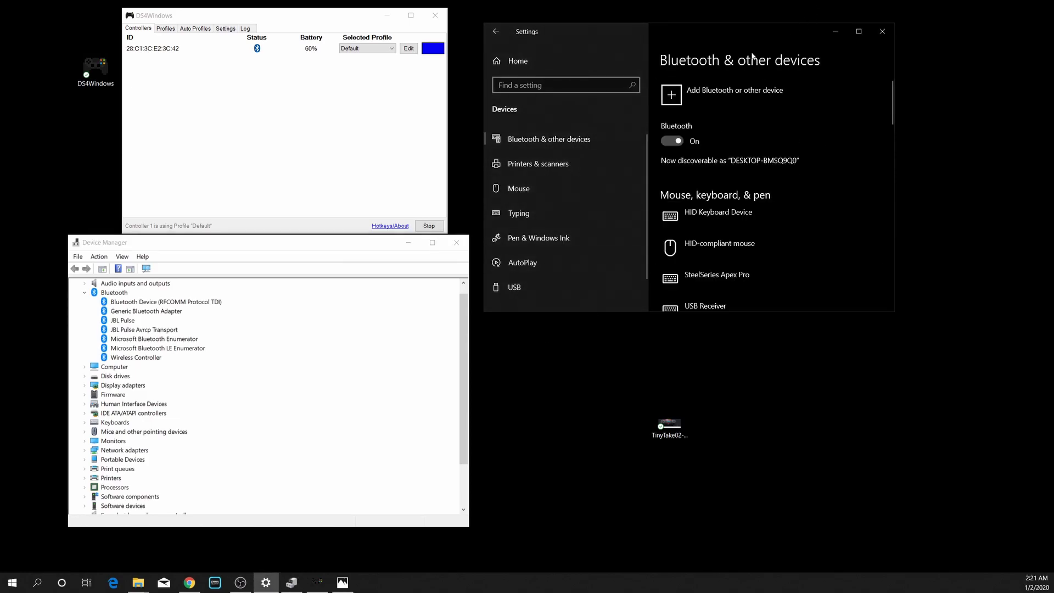
pyautogui.scroll(-5, 707, 199)
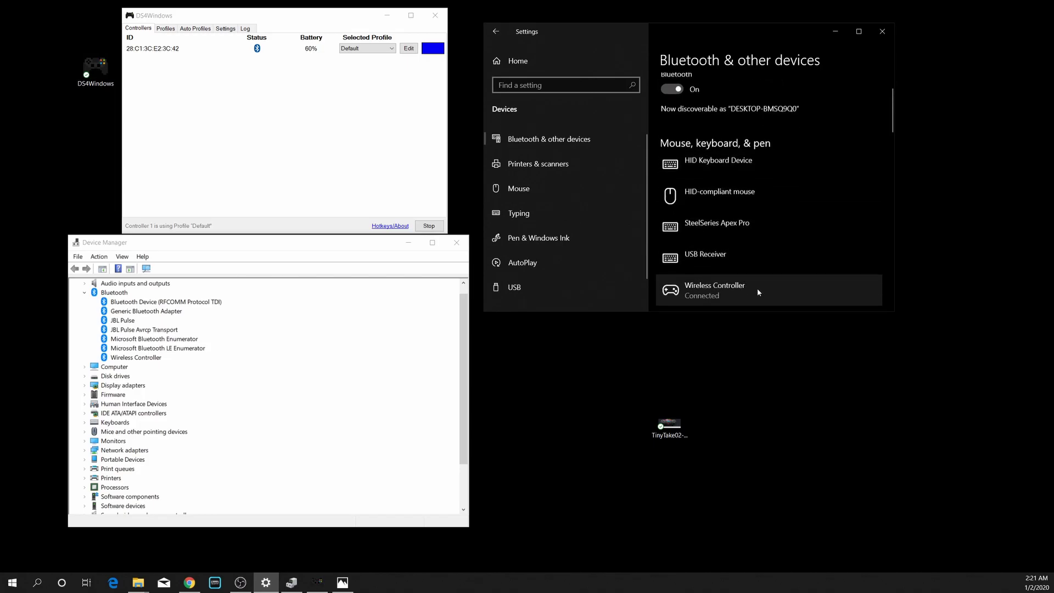
pyautogui.scroll(1, 741, 228)
pyautogui.click(740, 222)
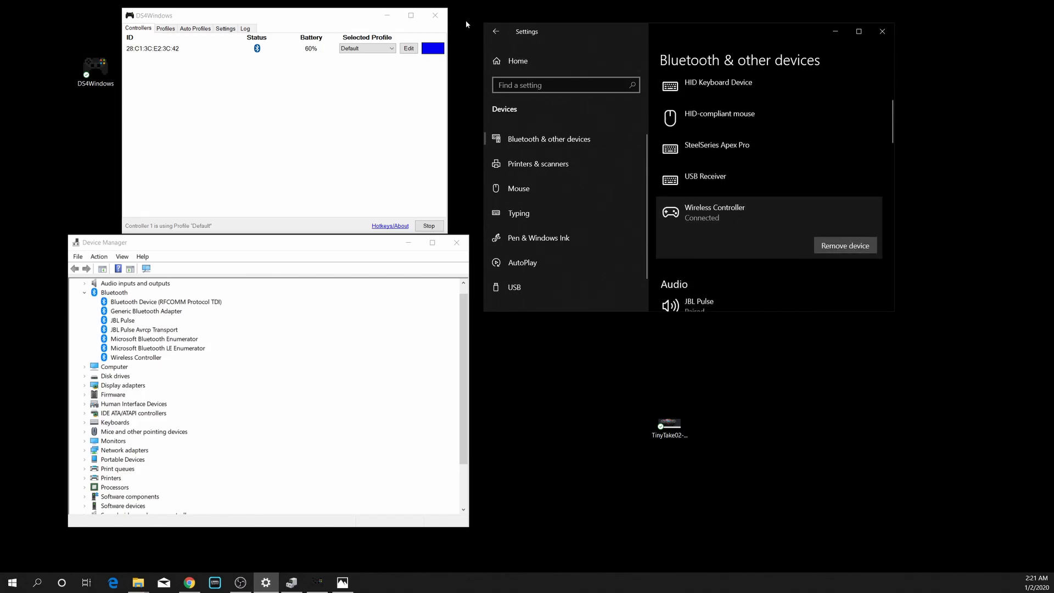
pyautogui.click(436, 15)
pyautogui.click(435, 15)
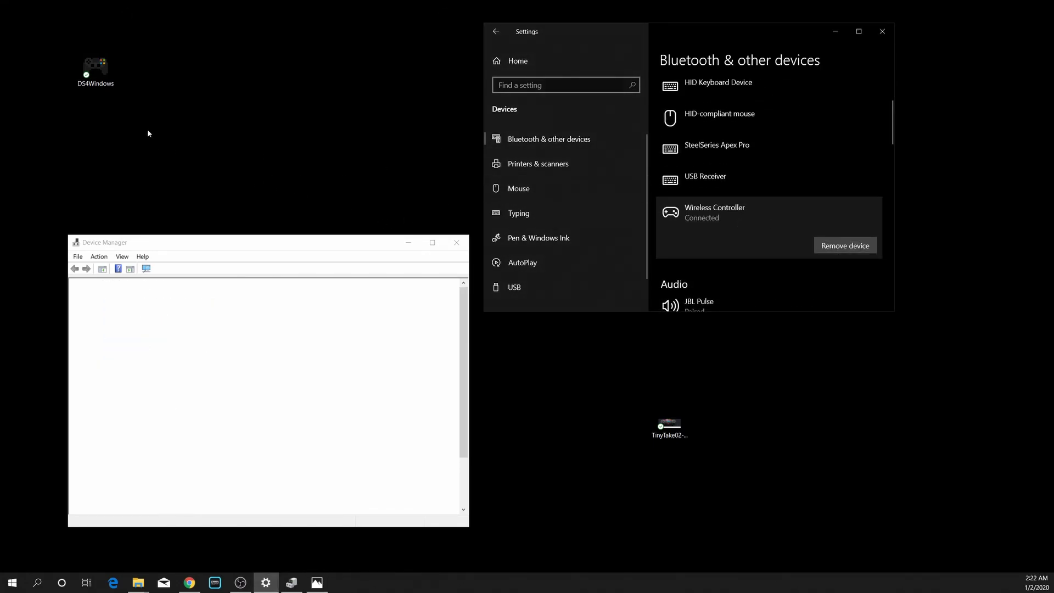
pyautogui.click(845, 245)
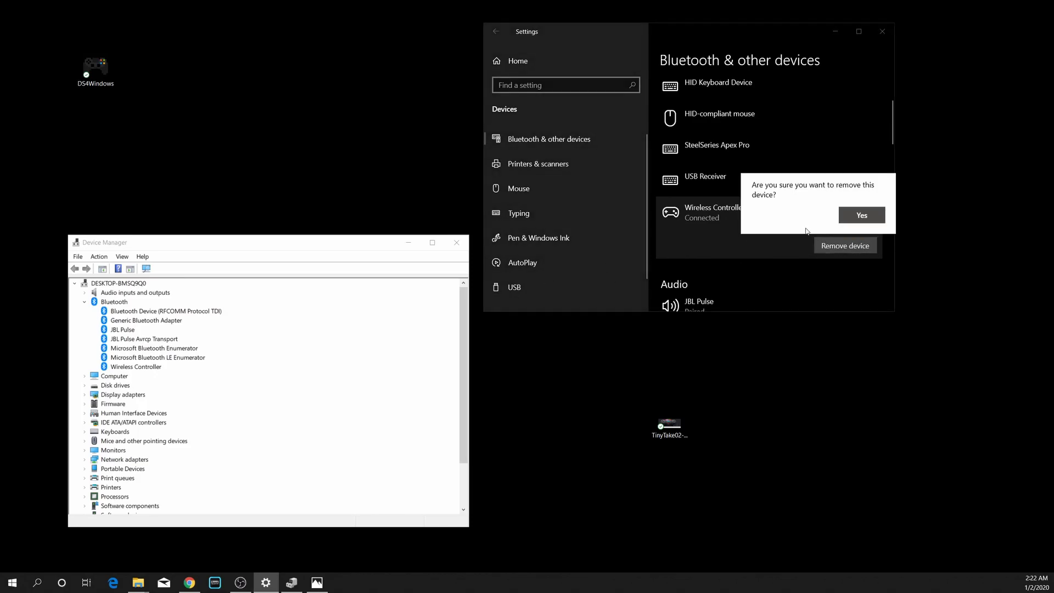
pyautogui.click(862, 216)
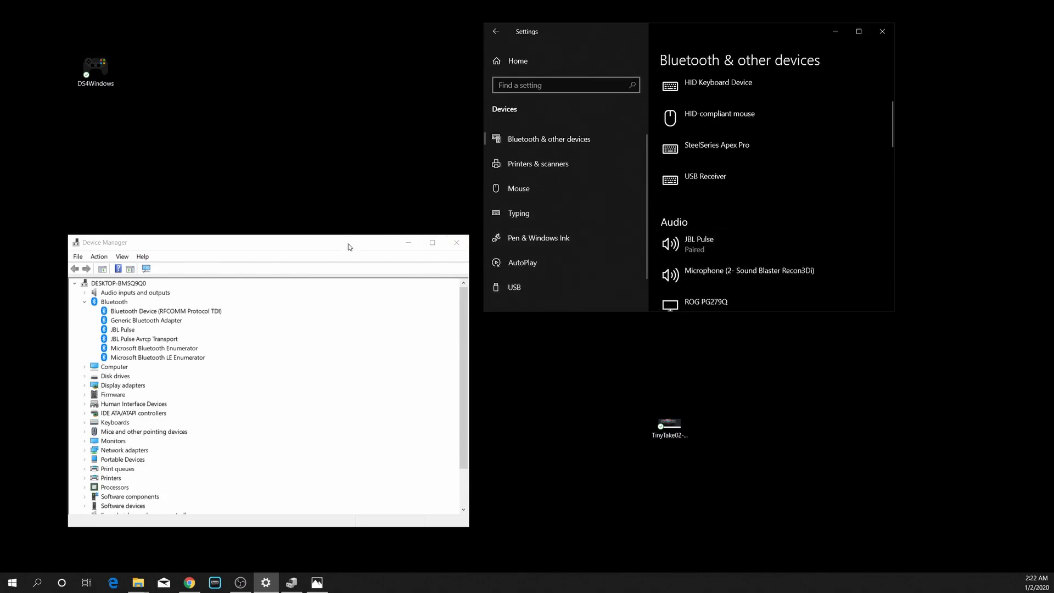
# Step: Close Device Manager and relaunch DS4Windows from its shortcut as administrator
pyautogui.click(454, 241)
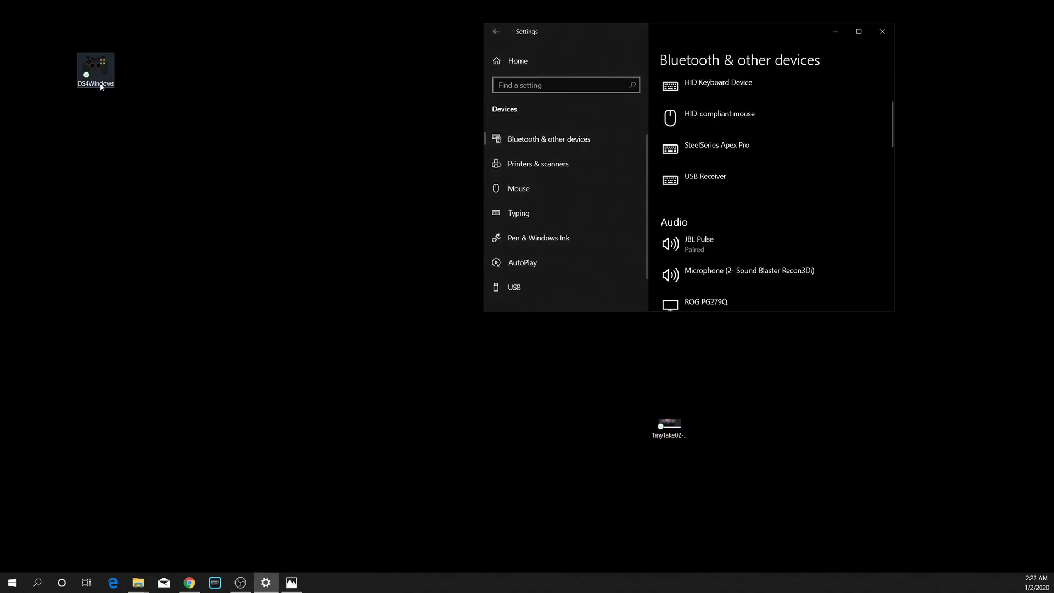
pyautogui.rightClick(101, 69)
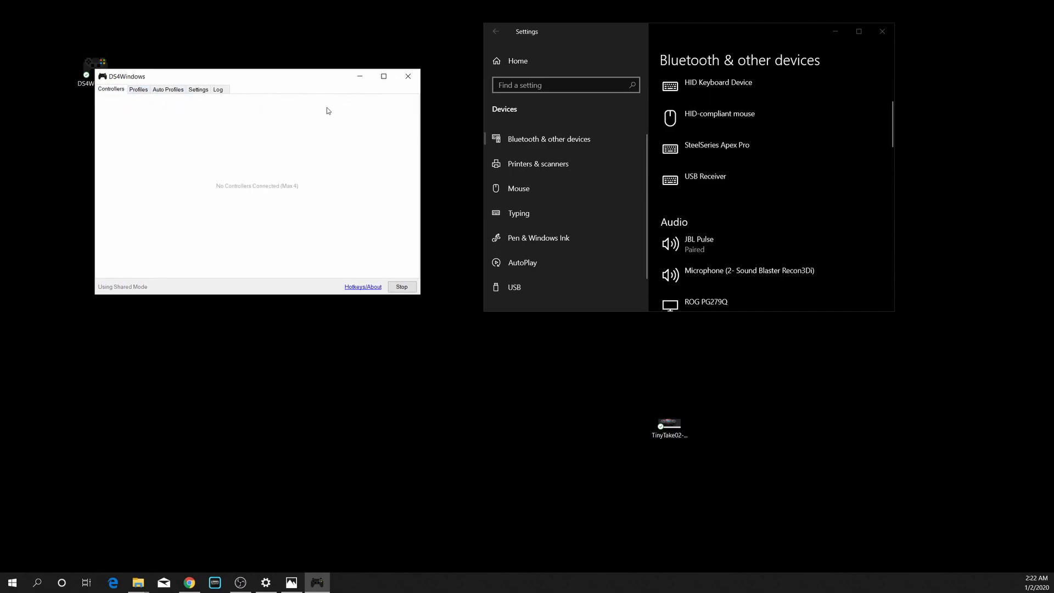
# Step: Add the Wireless Controller as a Bluetooth device again and close the finished pairing dialog
pyautogui.scroll(3, 726, 144)
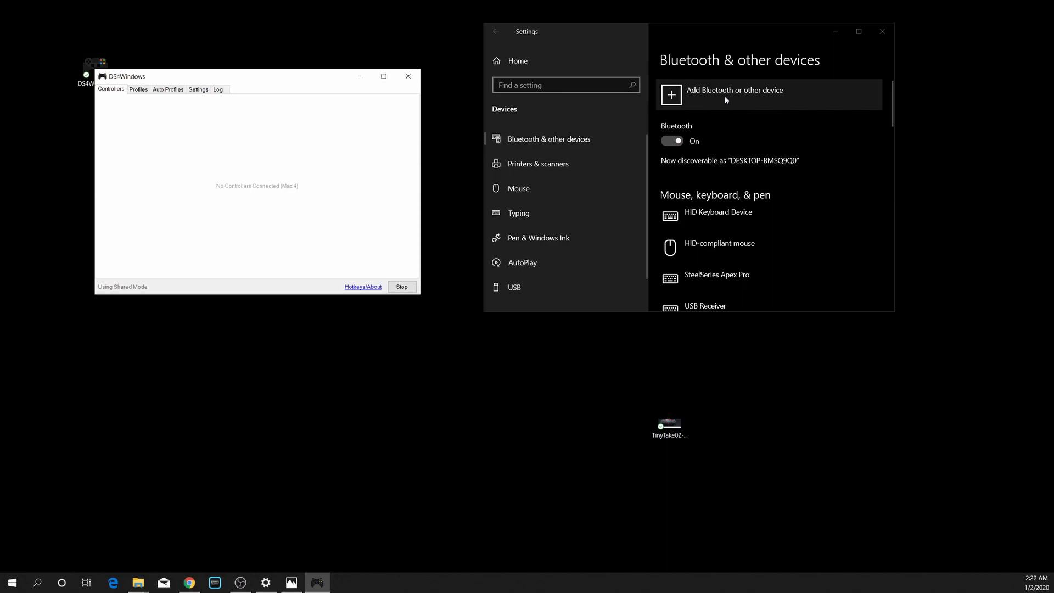
pyautogui.click(726, 93)
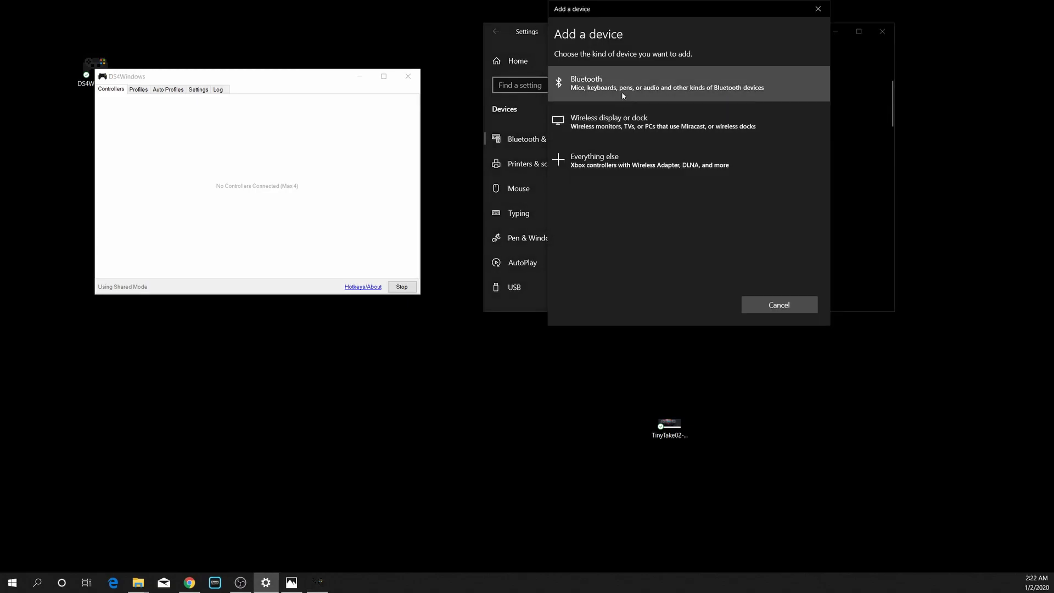
pyautogui.click(636, 91)
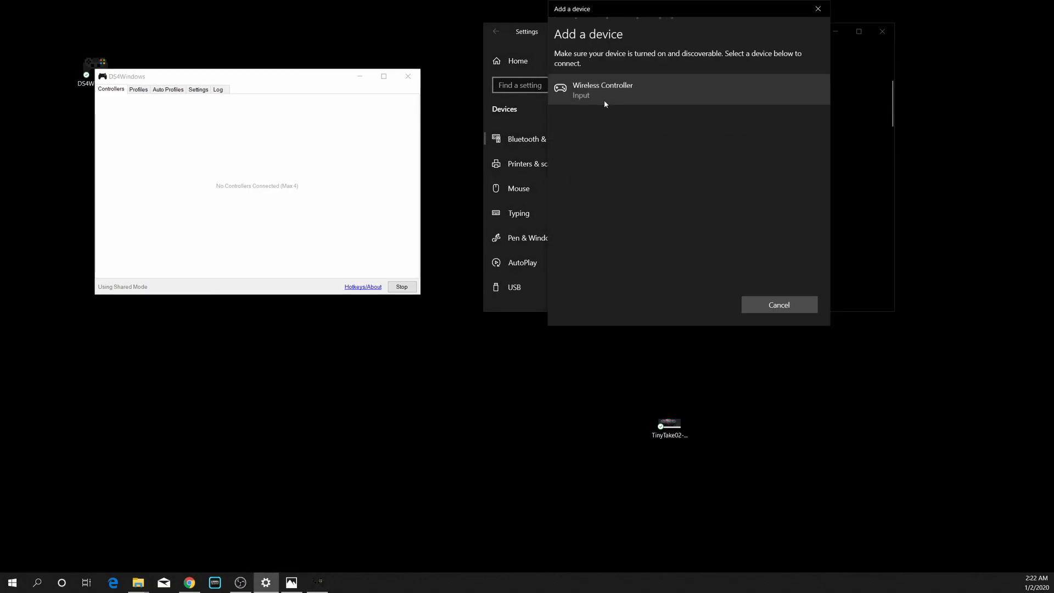
pyautogui.click(604, 99)
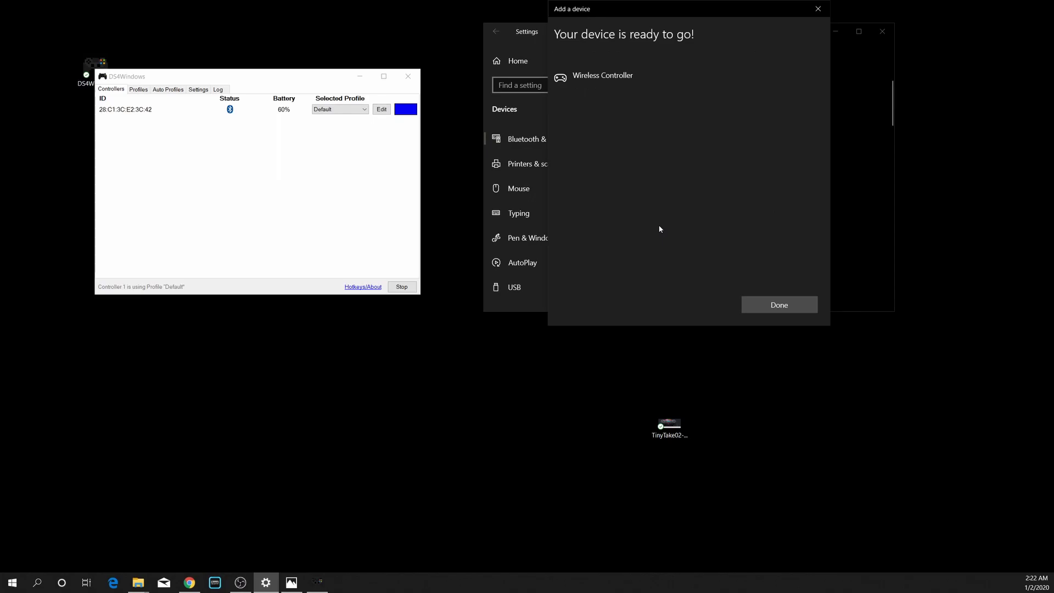
pyautogui.click(751, 301)
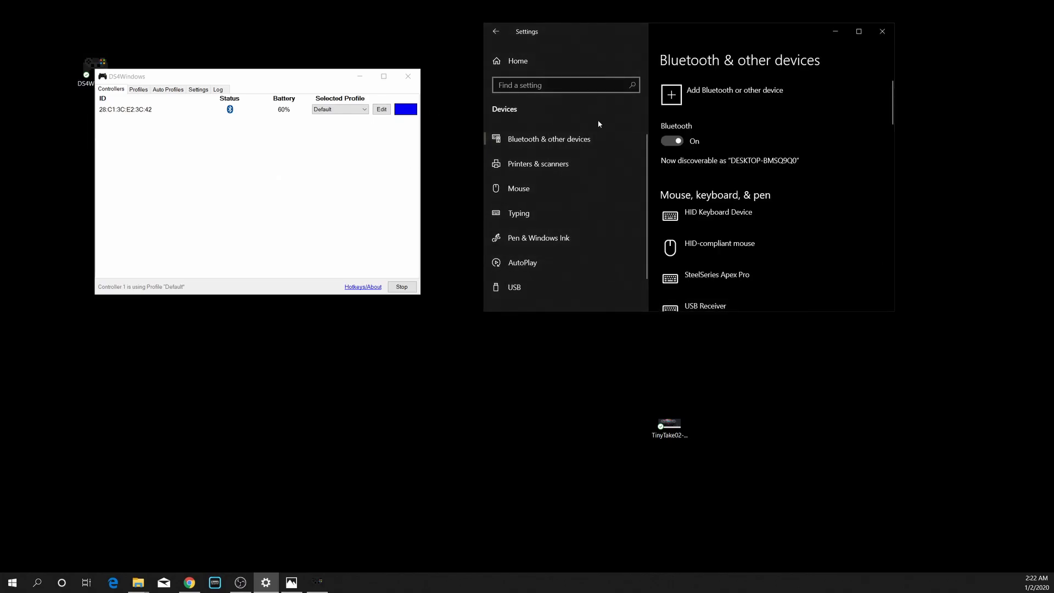
# Step: Reopen the Bluetooth devices page, confirm Wireless Controller is Connected, and bring DS4Windows forward on the left
pyautogui.click(834, 31)
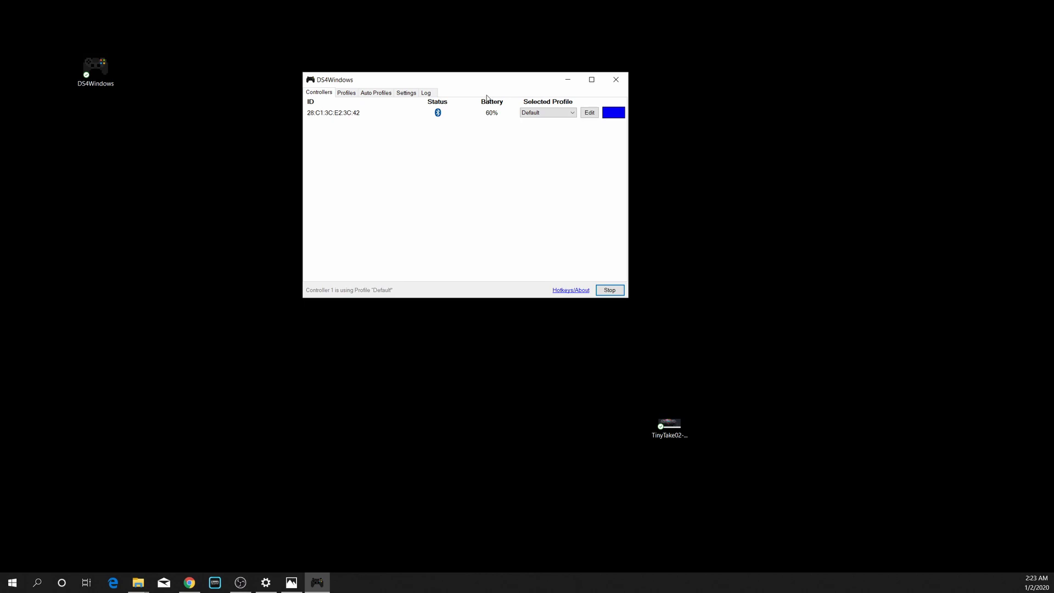
pyautogui.click(266, 582)
pyautogui.scroll(-2, 718, 276)
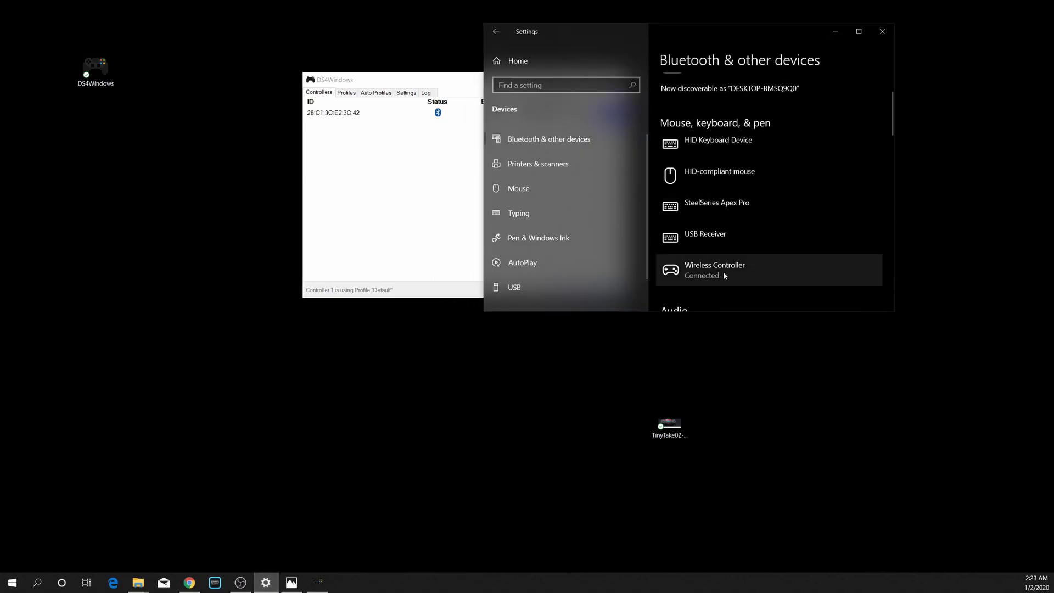
pyautogui.scroll(2, 779, 219)
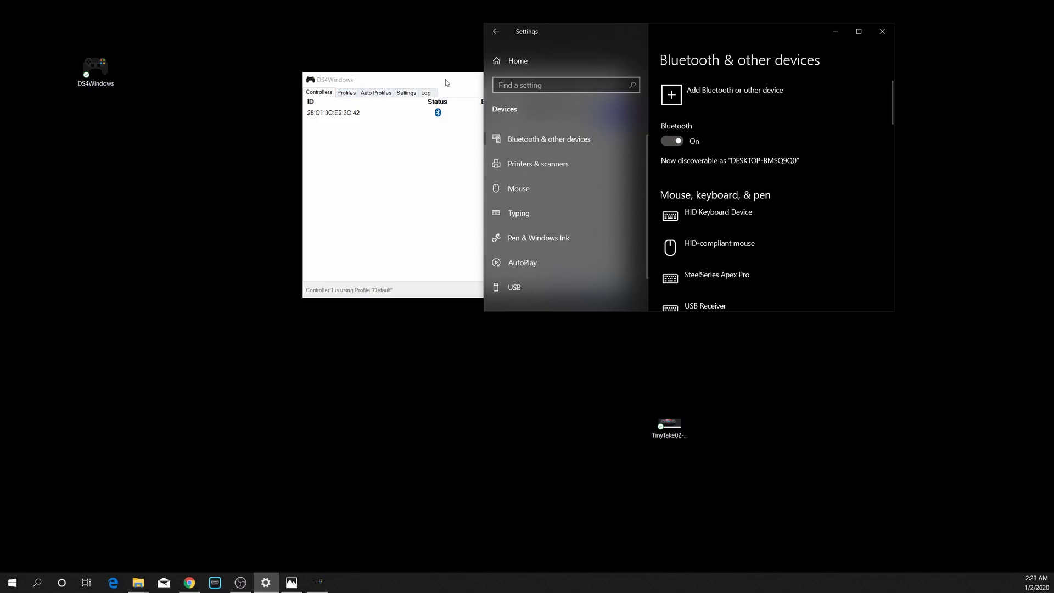
pyautogui.moveTo(448, 82); pyautogui.dragTo(294, 69)
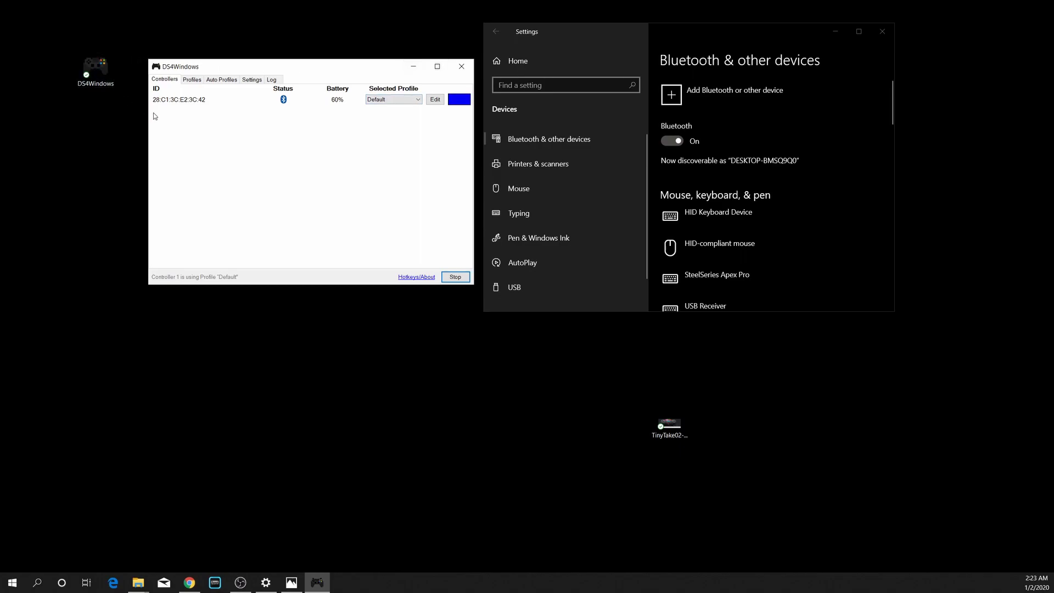
# Step: Run DS4Windows as administrator from its desktop shortcut's context menu
pyautogui.rightClick(85, 52)
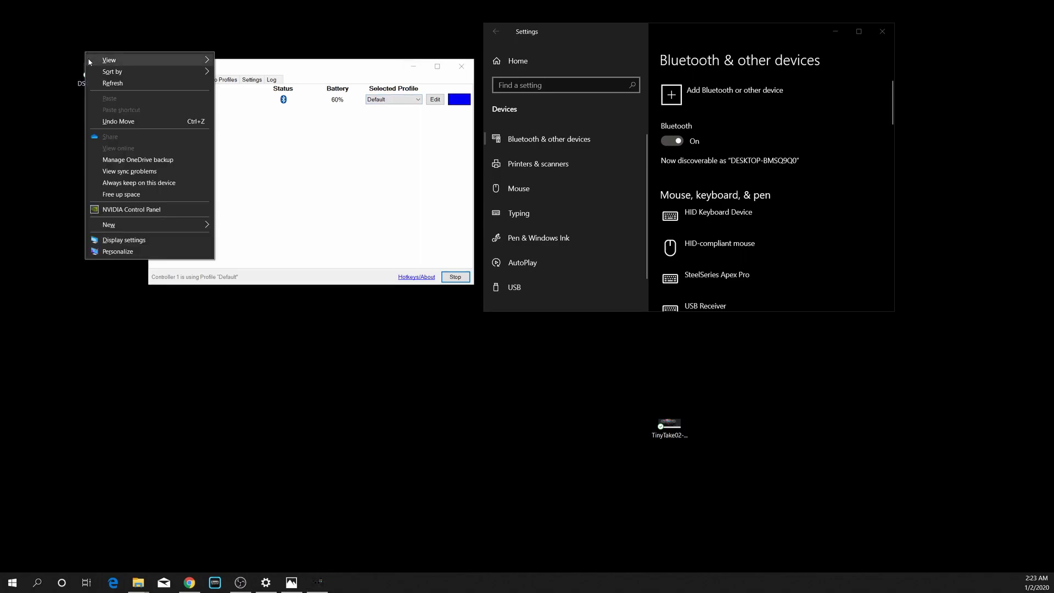
pyautogui.rightClick(92, 28)
pyautogui.click(73, 64)
pyautogui.rightClick(89, 68)
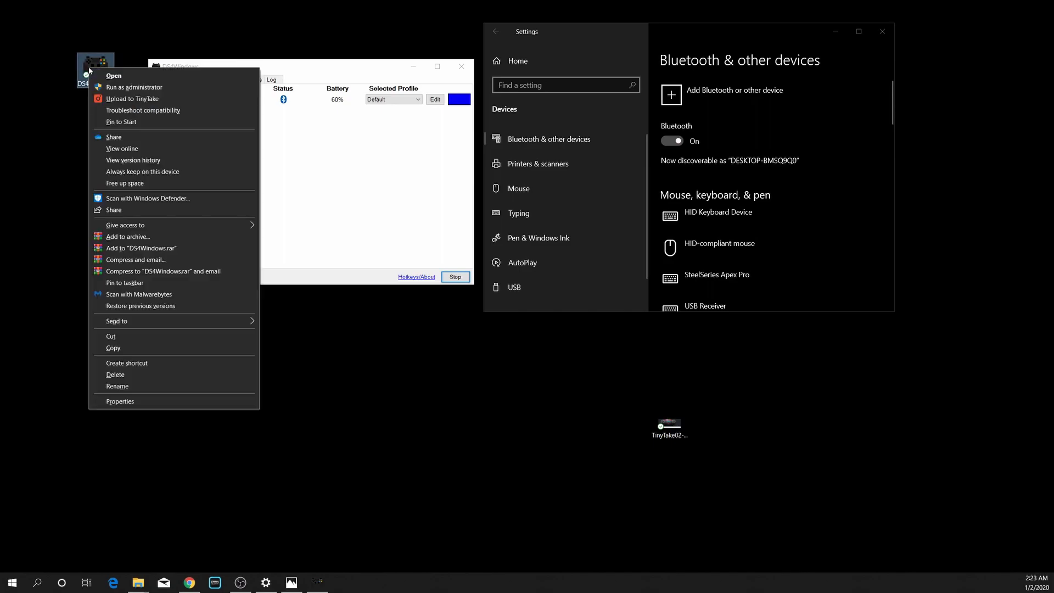
pyautogui.click(140, 87)
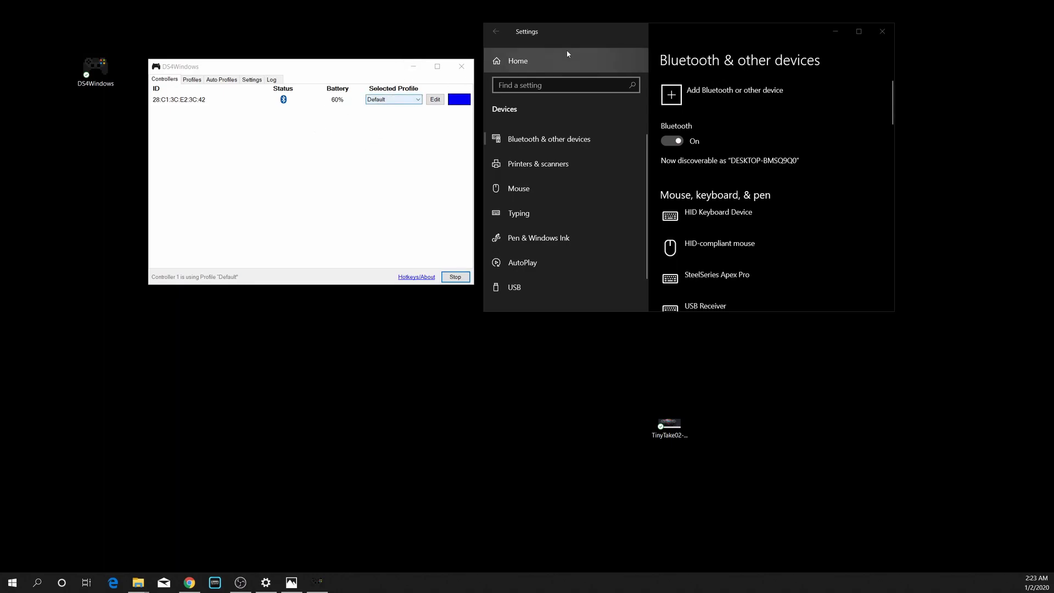
# Step: Minimize Settings and position the DS4Windows window at the top-right of the desktop
pyautogui.click(845, 34)
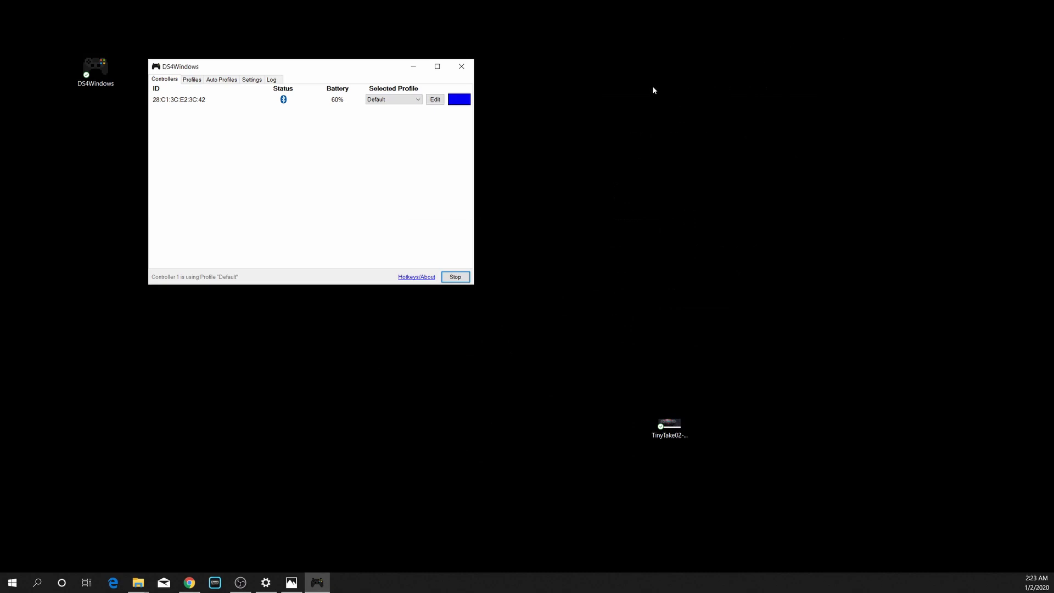
pyautogui.moveTo(317, 68); pyautogui.dragTo(453, 76)
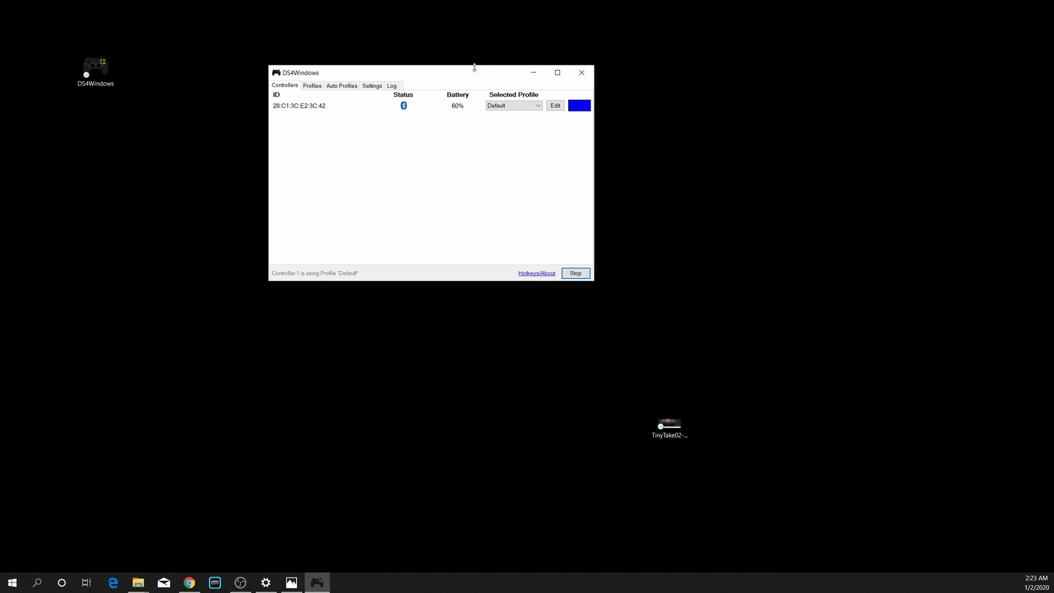
pyautogui.moveTo(475, 73); pyautogui.dragTo(857, 32)
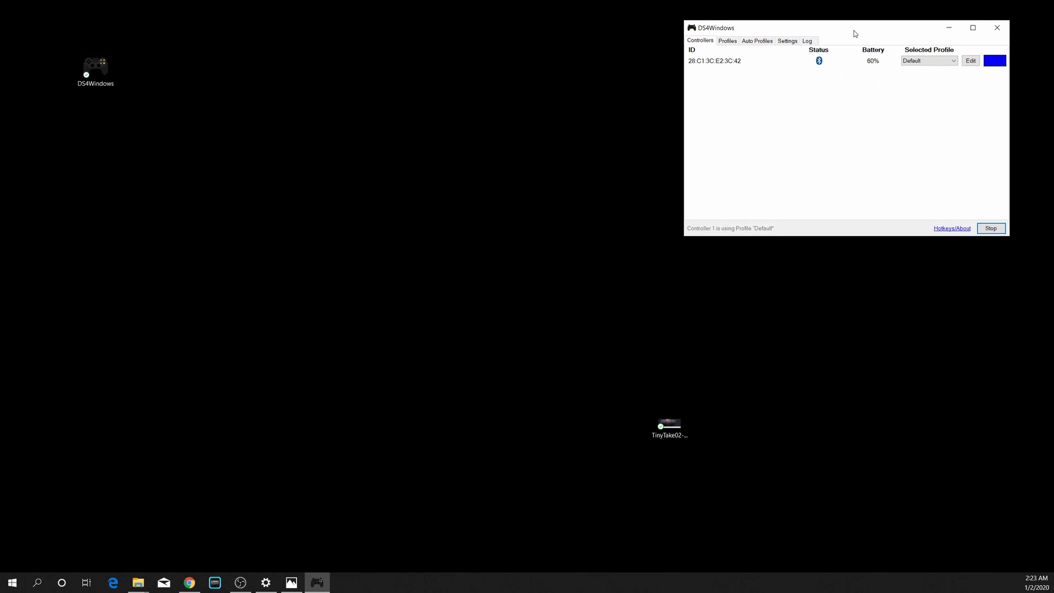
pyautogui.moveTo(865, 33); pyautogui.dragTo(869, 135)
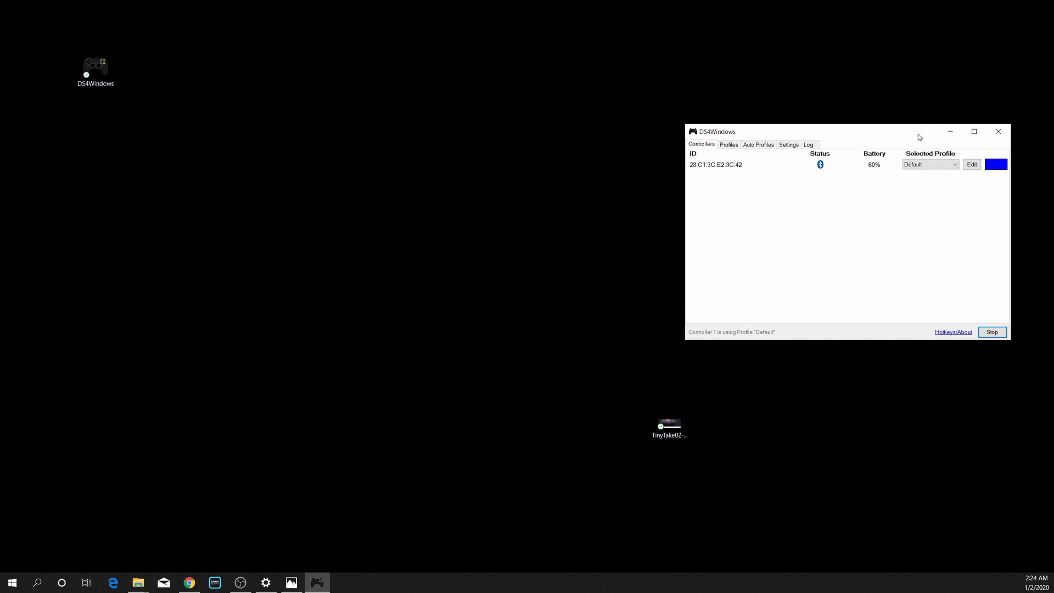
pyautogui.moveTo(906, 141); pyautogui.dragTo(953, 119)
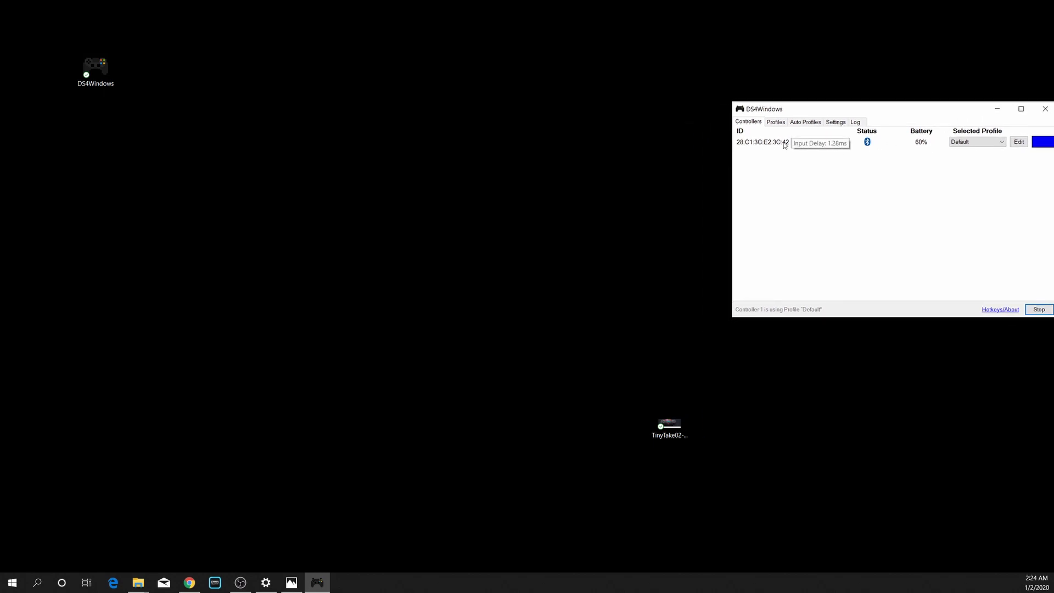